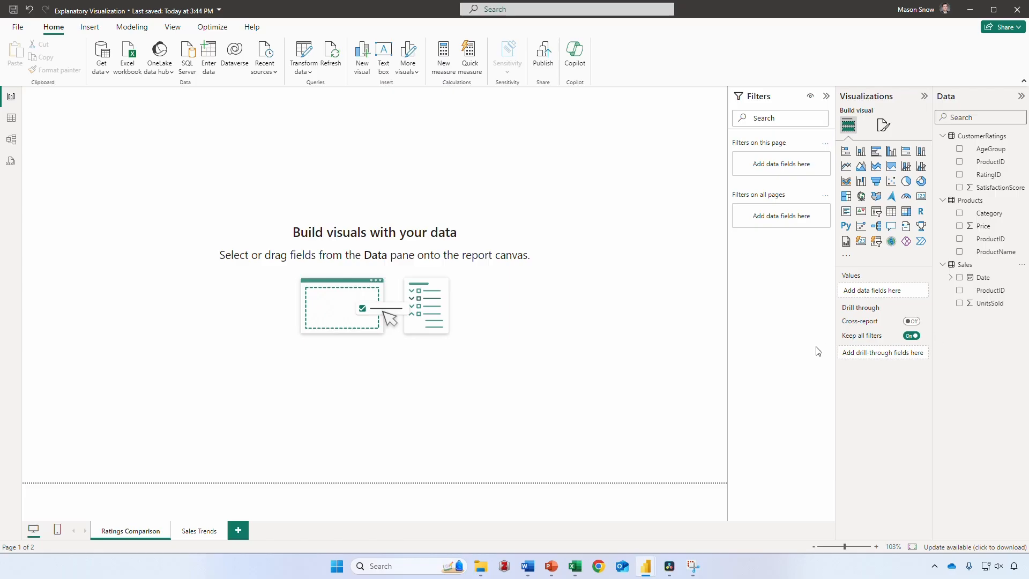
Review the CustomerRatings table data and the relationships between the model's tables, and return to the report page.
{"action": "left_click", "coordinate": [12, 118]}
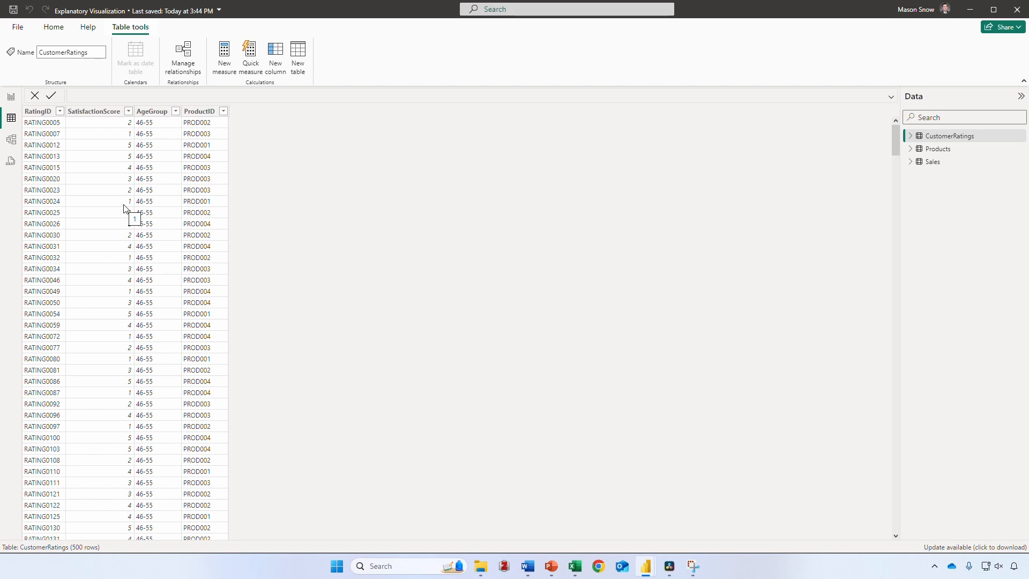
{"action": "left_click", "coordinate": [12, 140]}
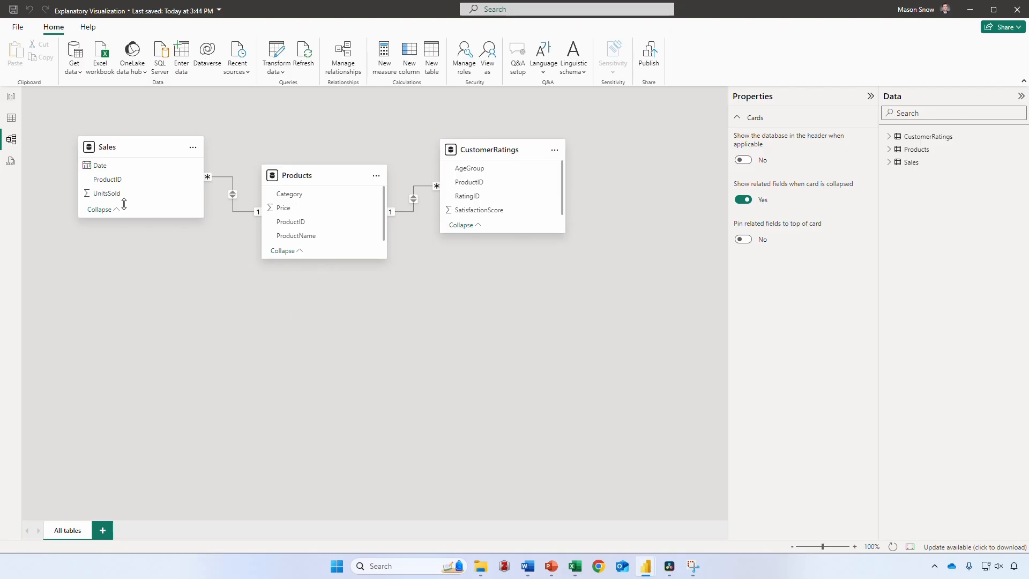
{"action": "left_click", "coordinate": [10, 97]}
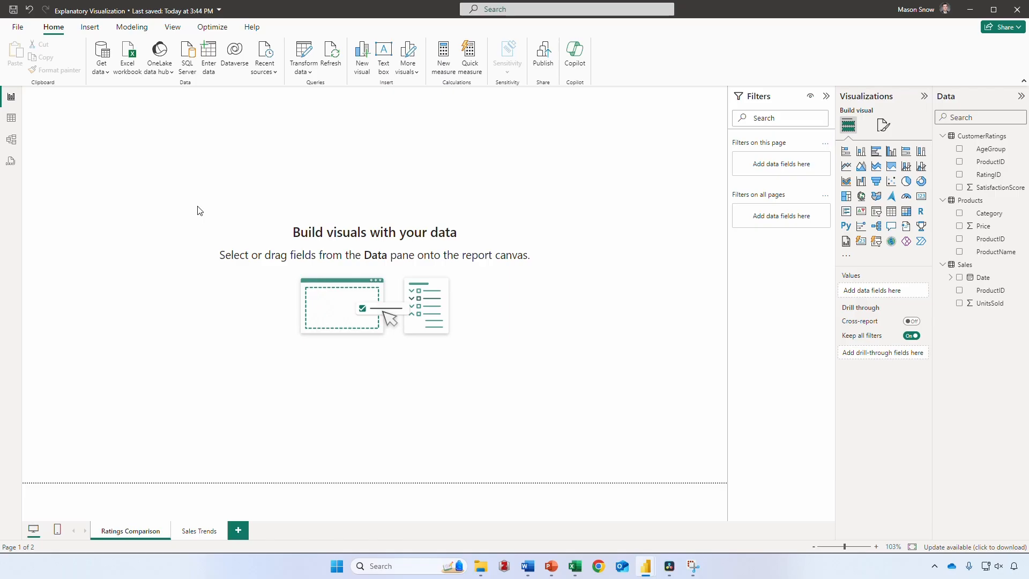
Add a stacked bar chart with ProductName on the Y-axis and SatisfactionScore on the X-axis, and widen it to about half the page.
{"action": "left_click", "coordinate": [846, 152]}
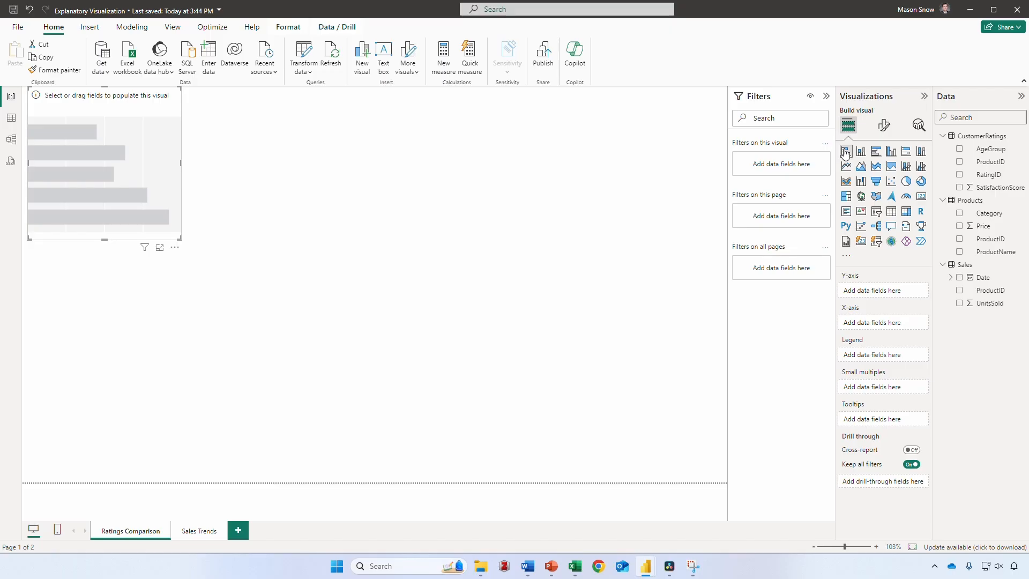
{"action": "left_click_drag", "start_coordinate": [995, 251], "coordinate": [902, 294]}
{"action": "left_click_drag", "start_coordinate": [996, 188], "coordinate": [901, 325]}
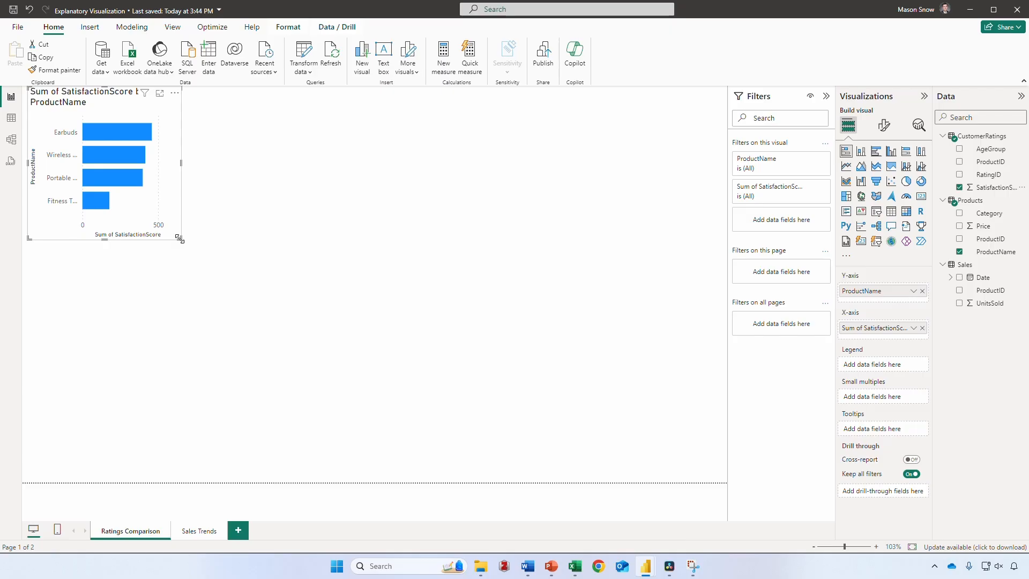
{"action": "left_click_drag", "start_coordinate": [181, 239], "coordinate": [370, 257]}
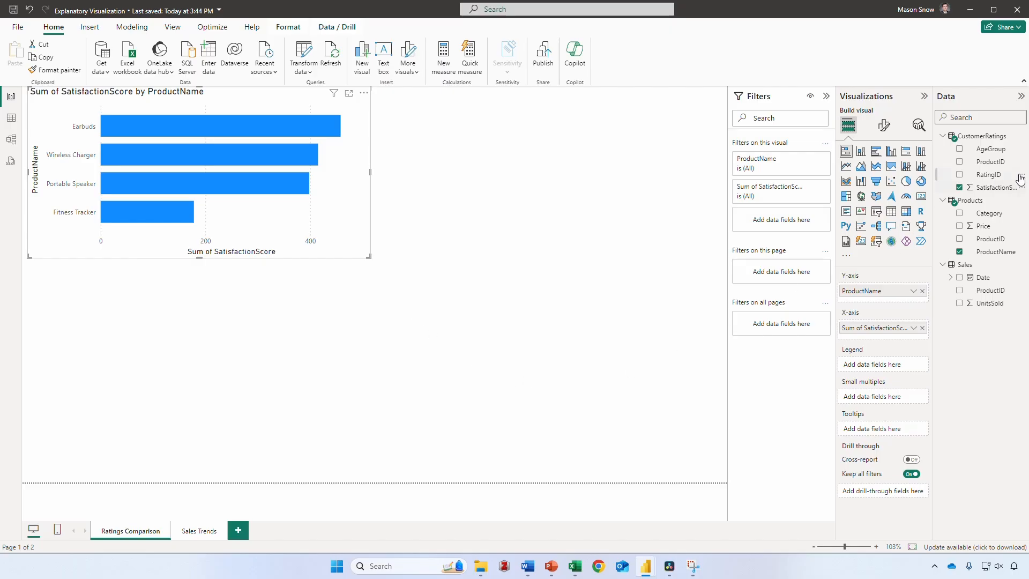
Split the bars by SatisfactionScore as the legend and summarize the X-axis SatisfactionScore field as Count.
{"action": "left_click_drag", "start_coordinate": [1019, 179], "coordinate": [894, 364]}
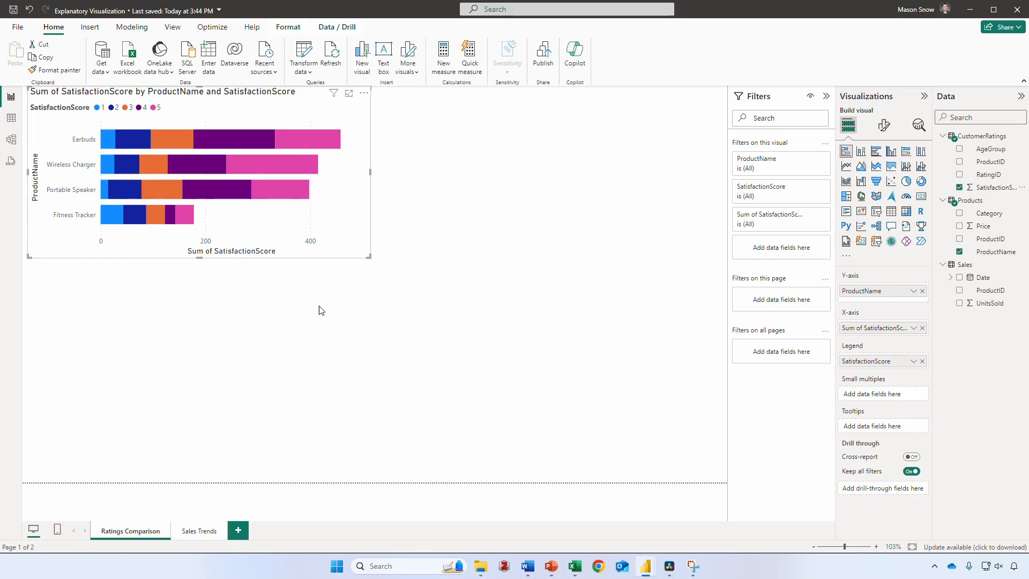
{"action": "left_click", "coordinate": [913, 329]}
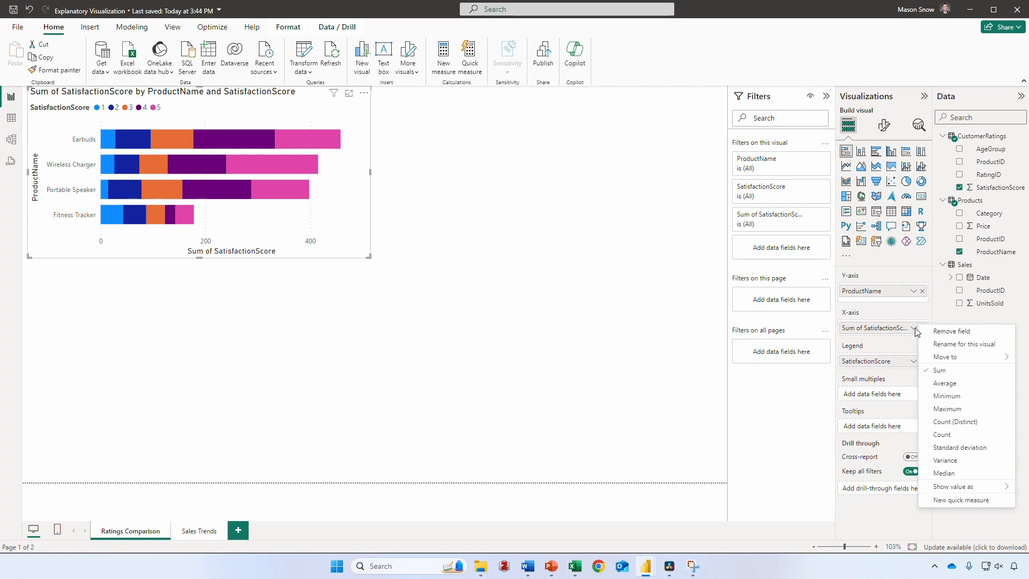
{"action": "left_click", "coordinate": [944, 434]}
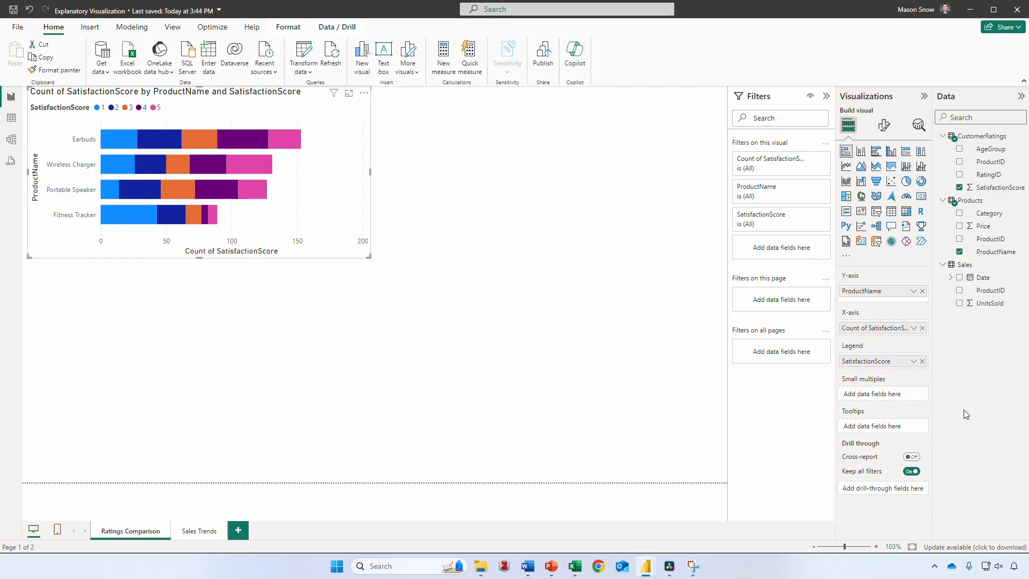
Convert the visual to a 100% stacked bar chart and rename its X-axis field to Ratings Breakdown.
{"action": "left_click", "coordinate": [890, 153]}
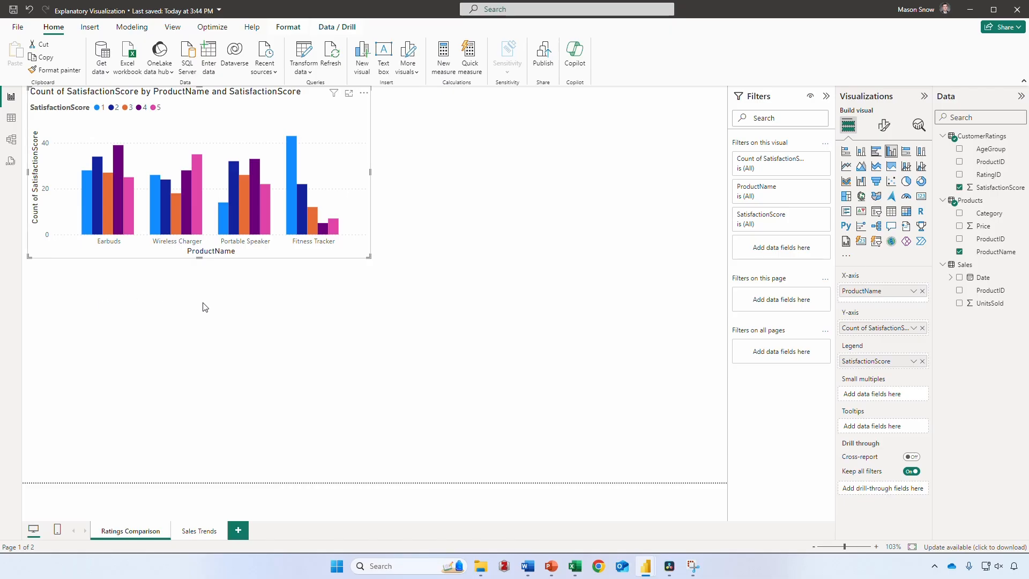
{"action": "left_click", "coordinate": [906, 153]}
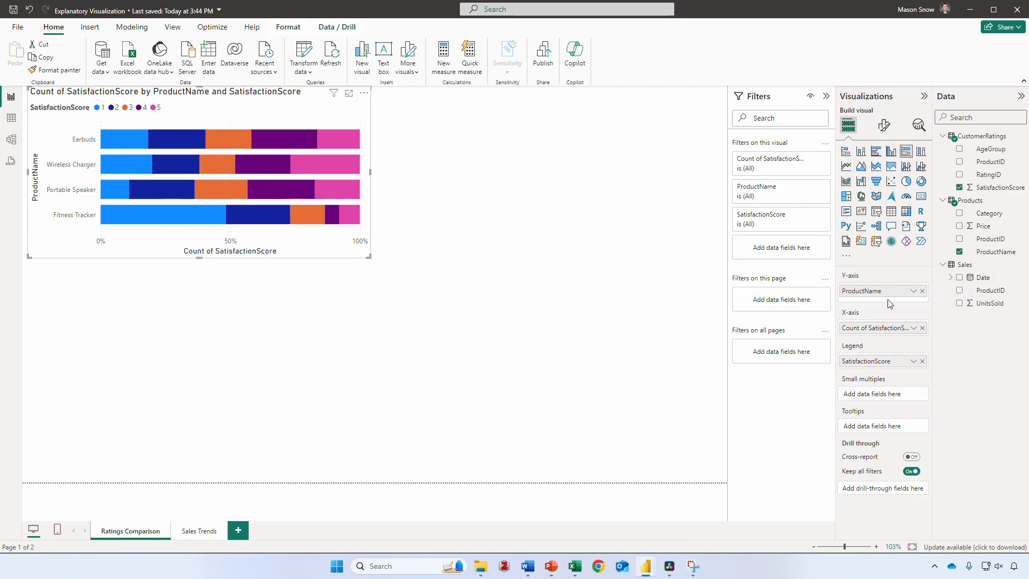
{"action": "double_click", "coordinate": [888, 329]}
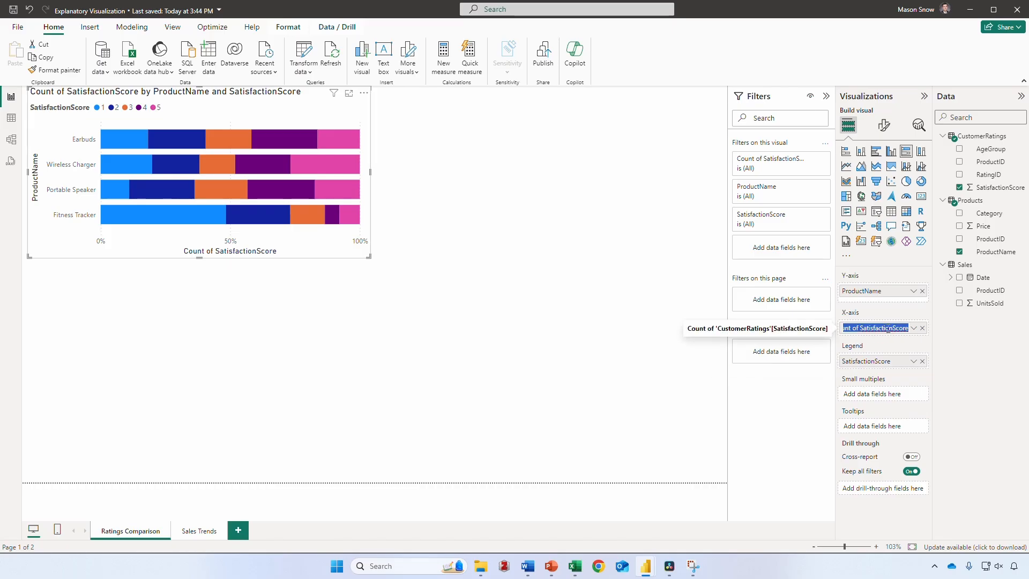
{"action": "type", "text": "Ratings Breakdown"}
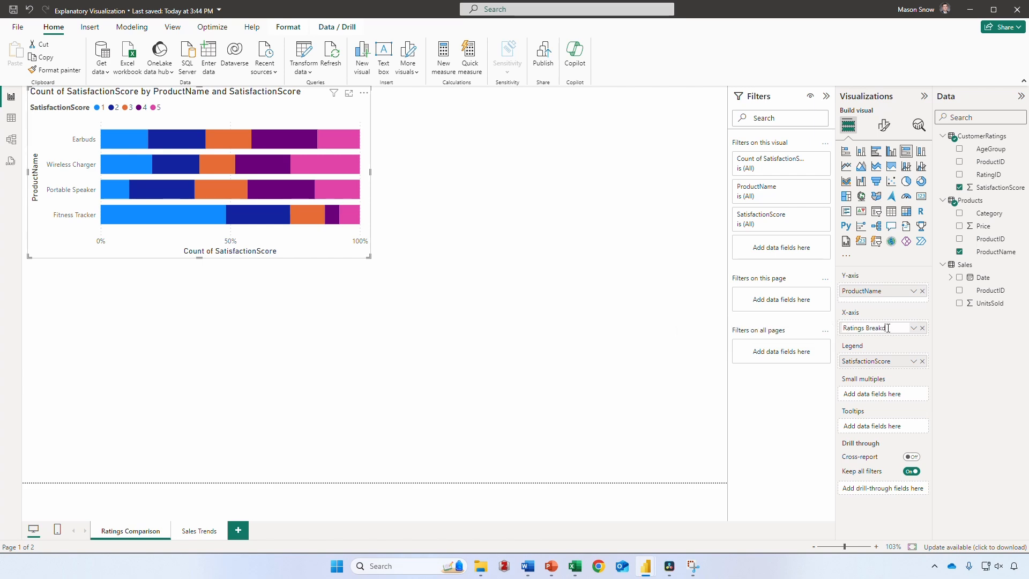
{"action": "key", "text": "Return"}
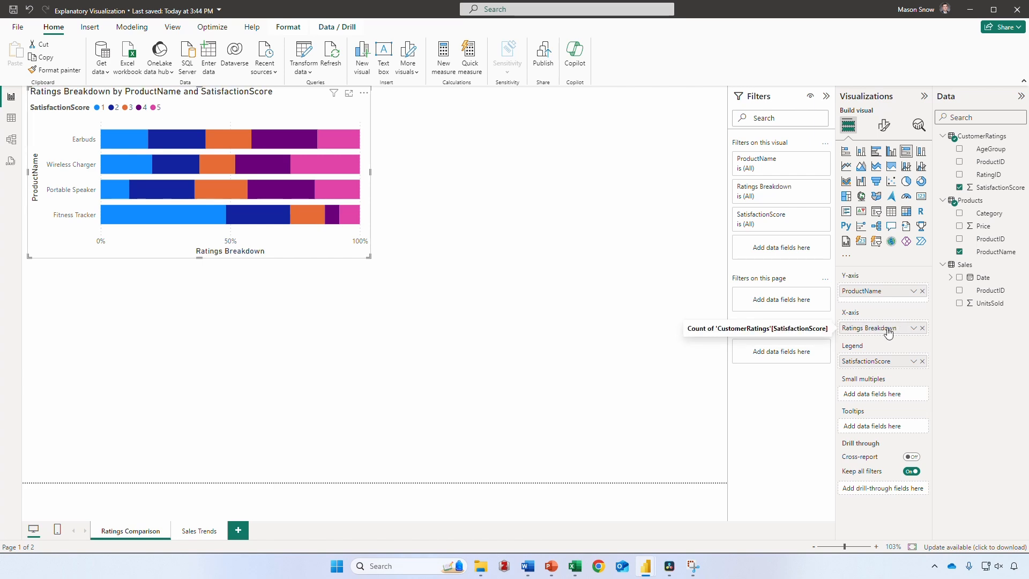
Shorten the name of the chart's Y-axis field to Product for this visual.
{"action": "double_click", "coordinate": [881, 291]}
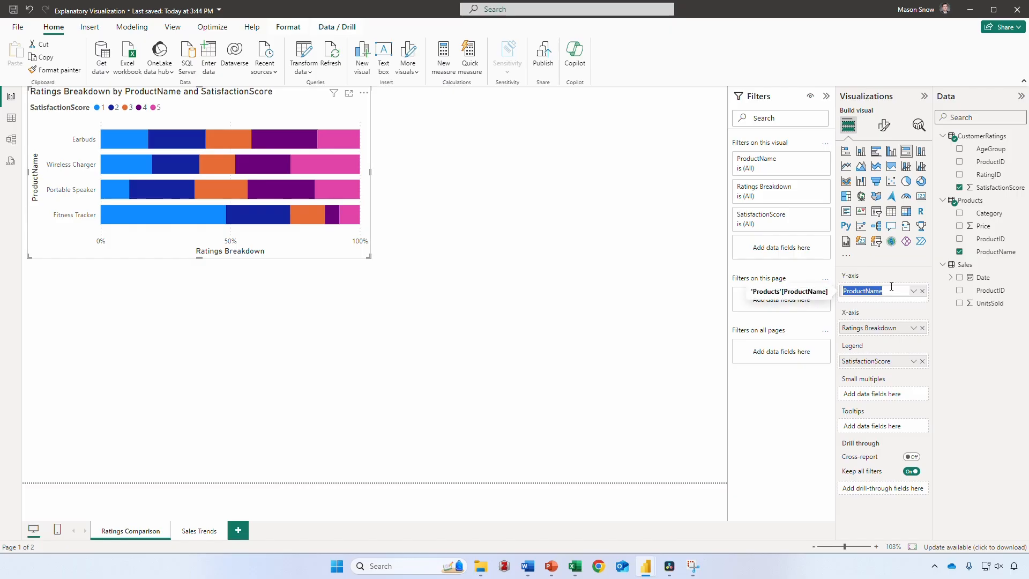
{"action": "left_click", "coordinate": [891, 286]}
{"action": "key", "text": "BackSpace"}
{"action": "key", "text": "BackSpace"}
{"action": "key", "text": "BackSpace"}
{"action": "key", "text": "BackSpace"}
{"action": "key", "text": "Return"}
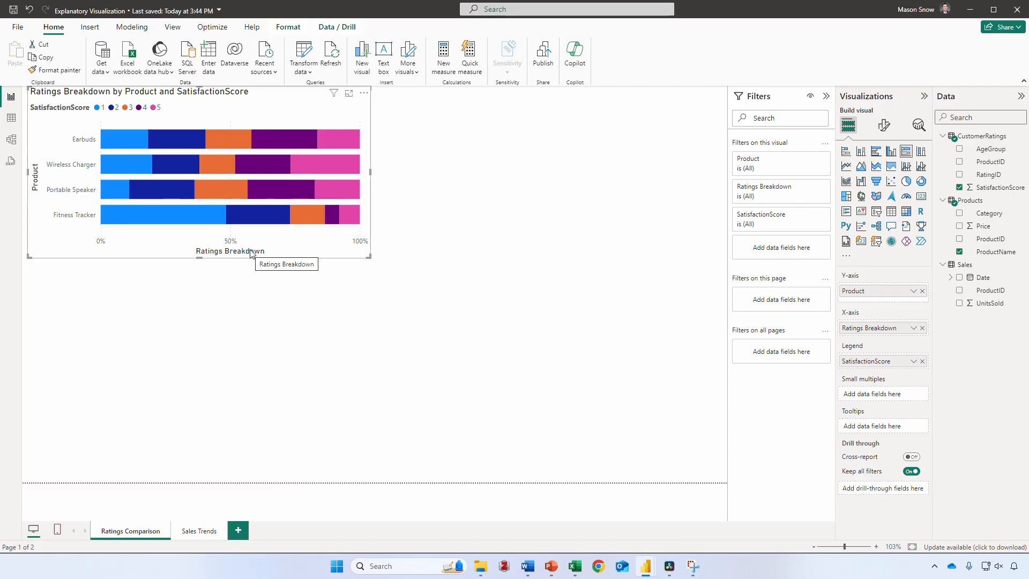
Turn off the Y-axis title and the X-axis title of the ratings chart.
{"action": "left_click", "coordinate": [885, 129]}
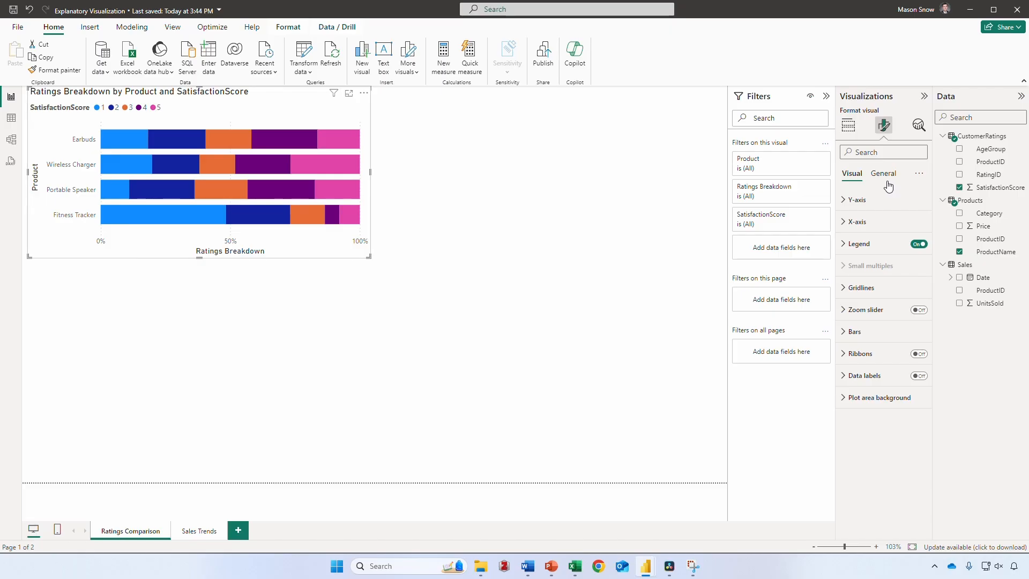
{"action": "left_click", "coordinate": [869, 202]}
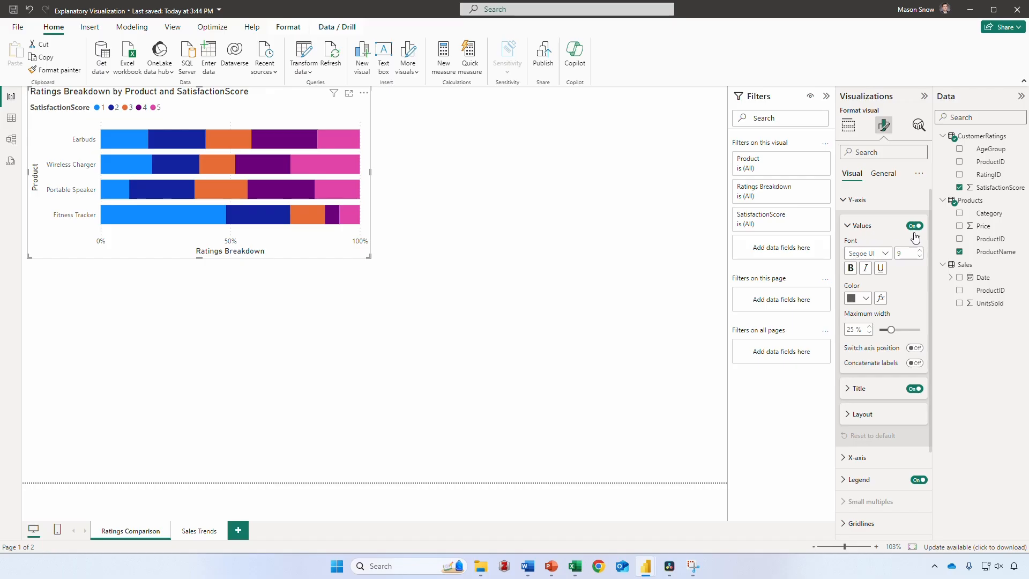
{"action": "left_click", "coordinate": [915, 389]}
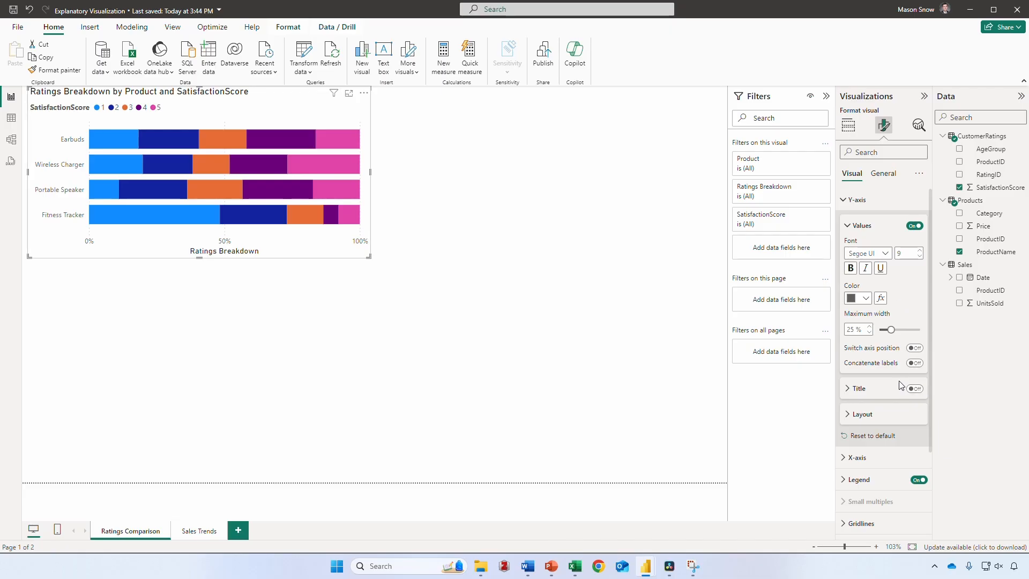
{"action": "left_click", "coordinate": [852, 203]}
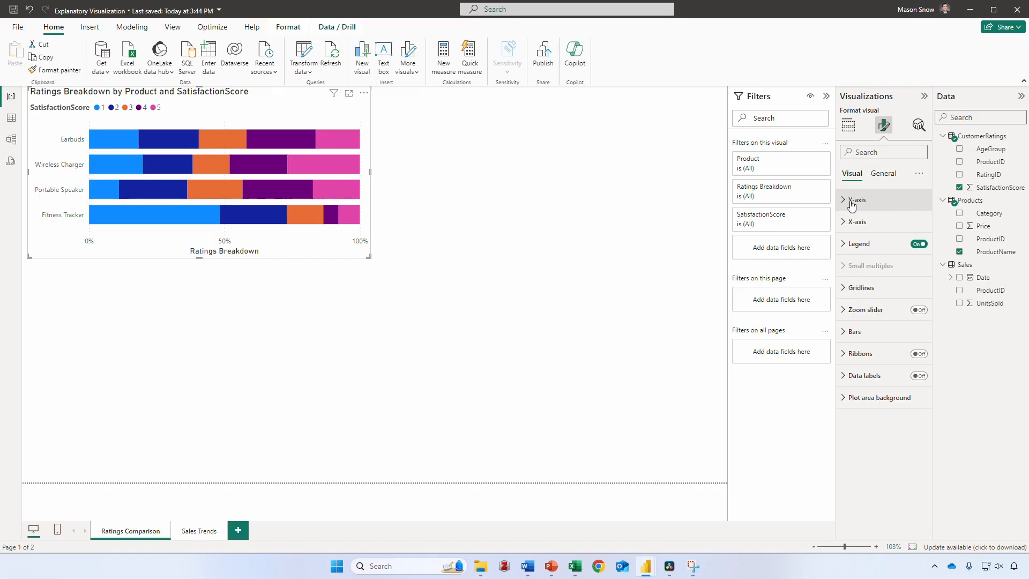
{"action": "left_click", "coordinate": [847, 229]}
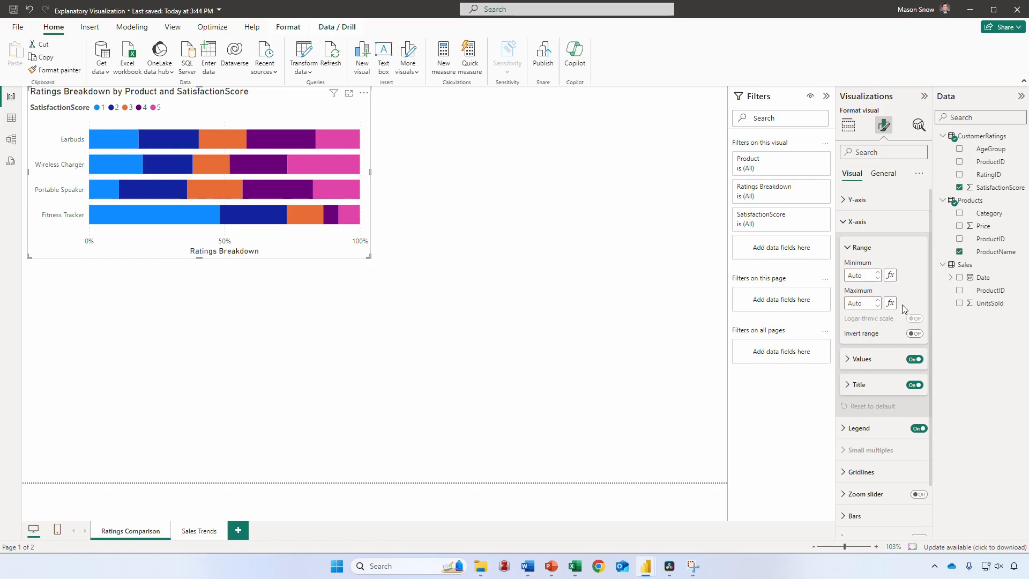
{"action": "left_click", "coordinate": [852, 386]}
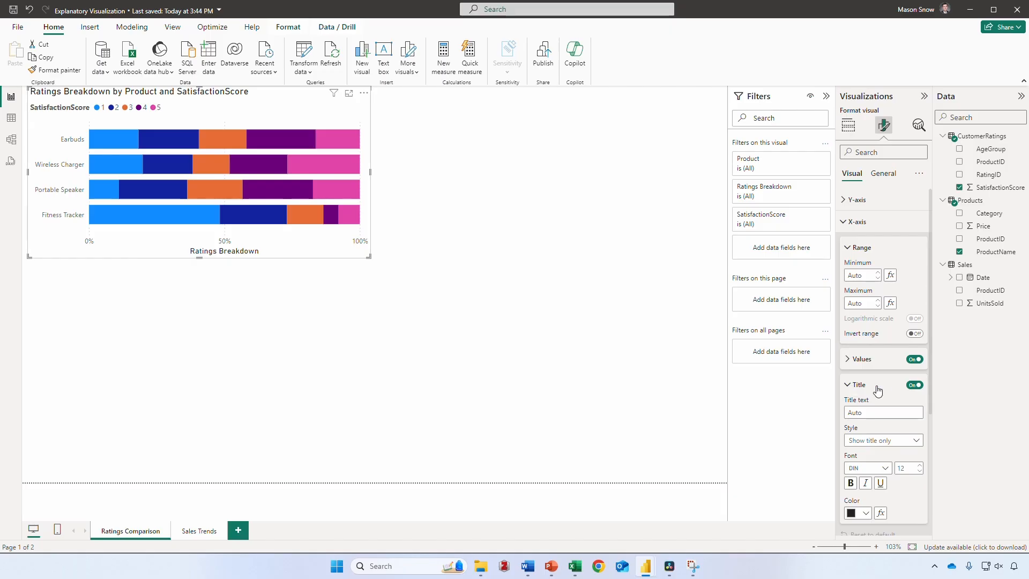
{"action": "left_click", "coordinate": [912, 386]}
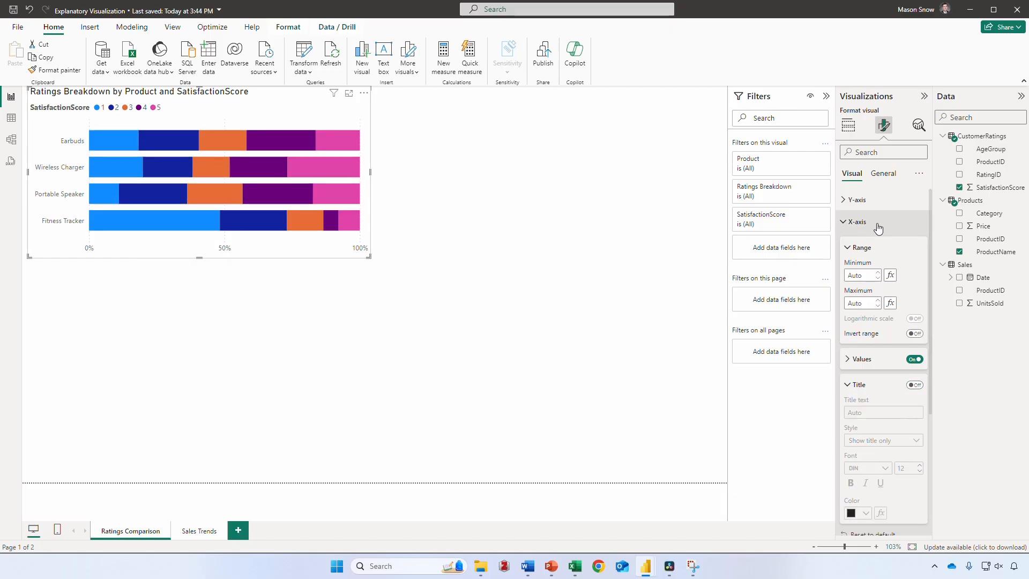
{"action": "left_click", "coordinate": [852, 222]}
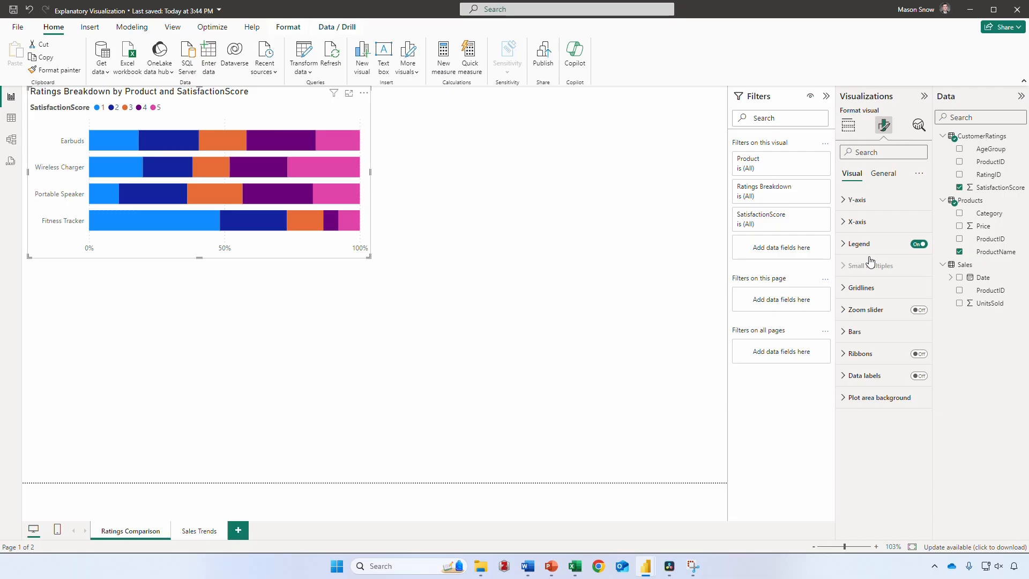
Position the chart legend at Bottom center and turn off the legend title.
{"action": "left_click", "coordinate": [866, 244]}
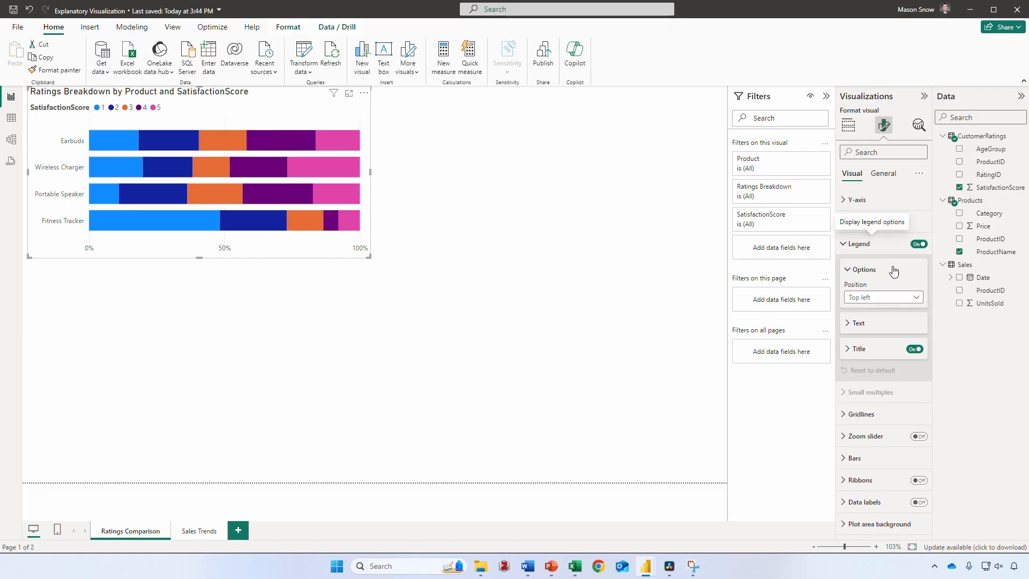
{"action": "left_click", "coordinate": [893, 298]}
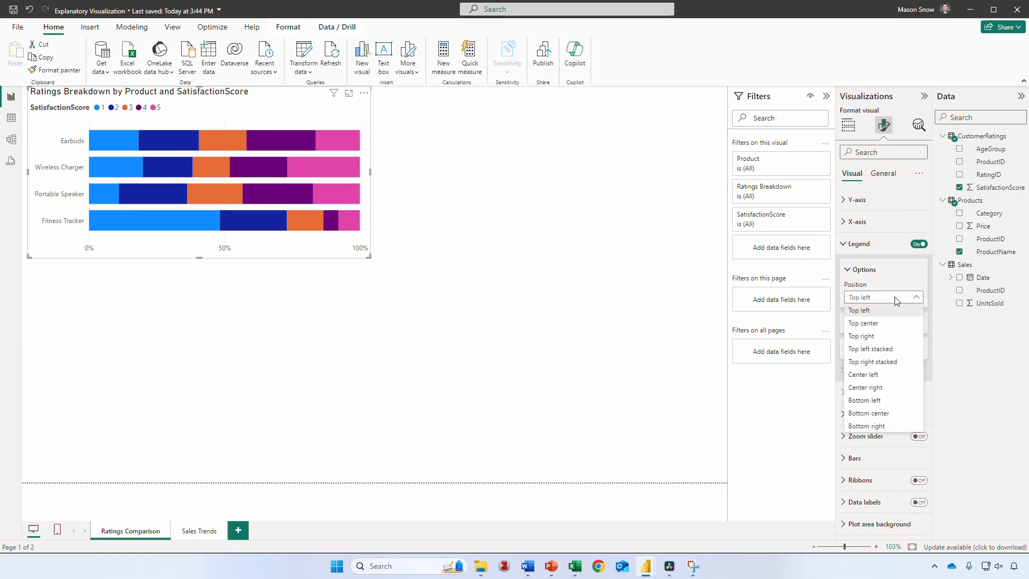
{"action": "left_click", "coordinate": [890, 415]}
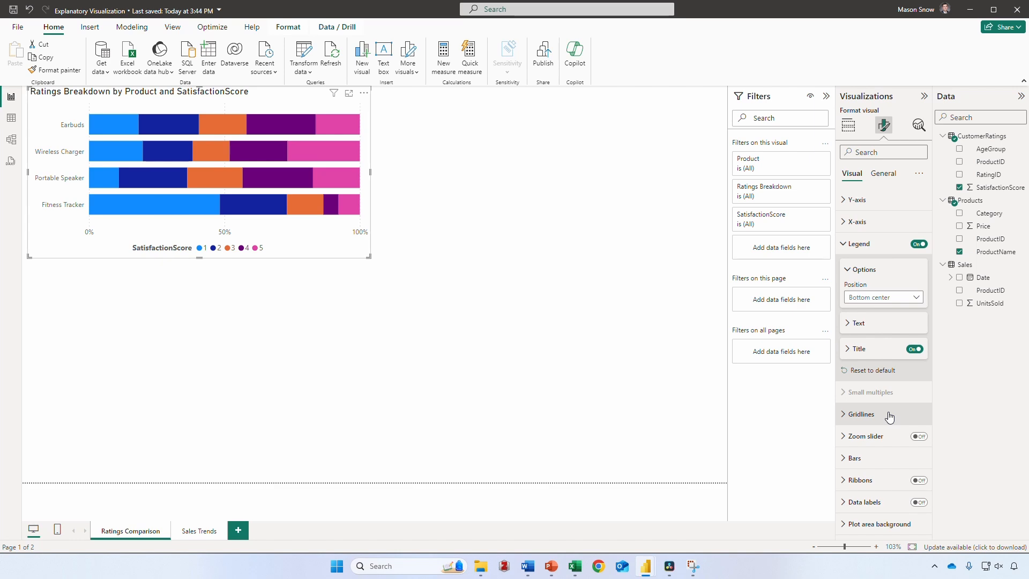
{"action": "left_click", "coordinate": [915, 348]}
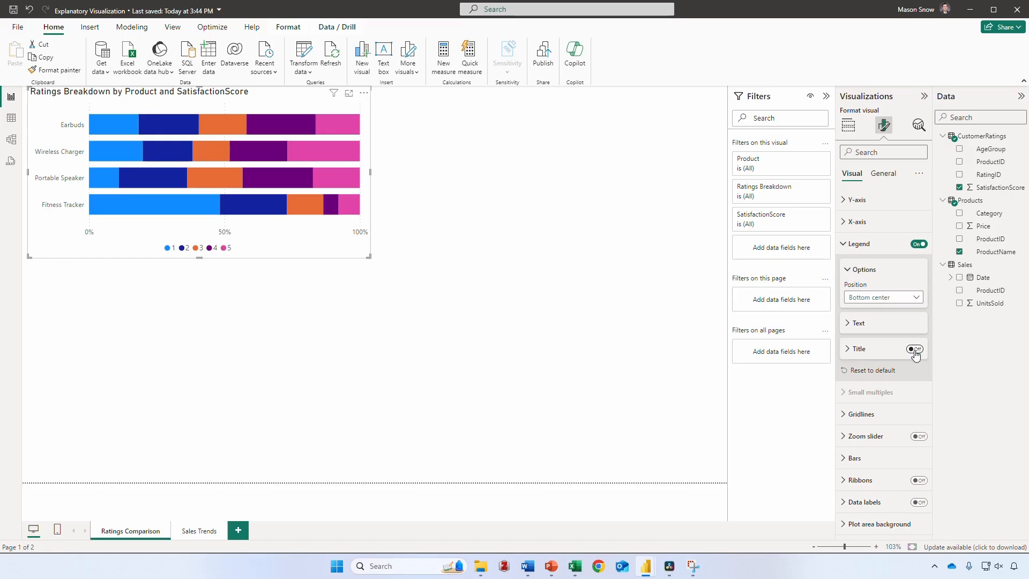
{"action": "left_click", "coordinate": [859, 244]}
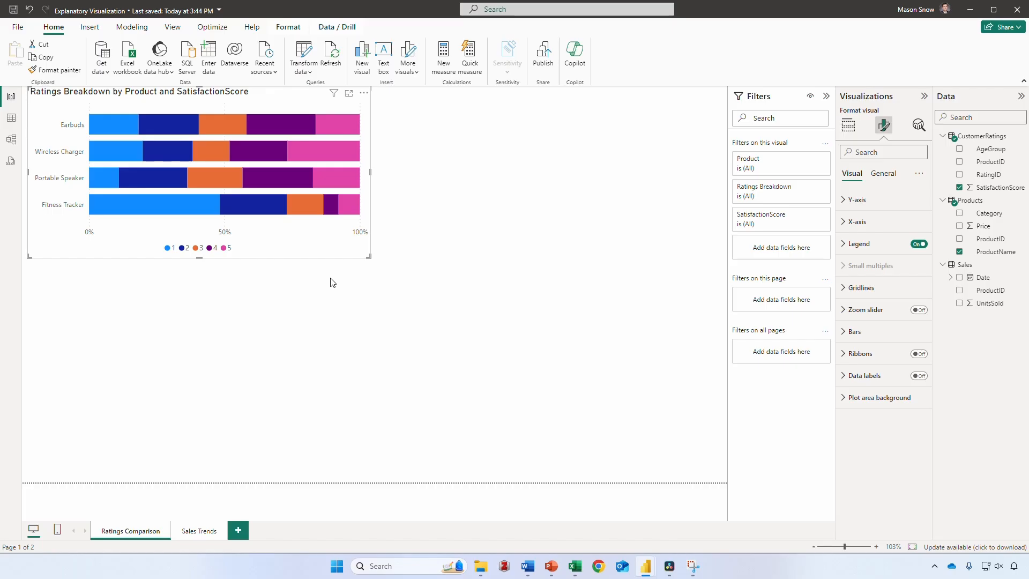
Change the bar color of series 1 to a light red theme shade.
{"action": "left_click", "coordinate": [854, 332]}
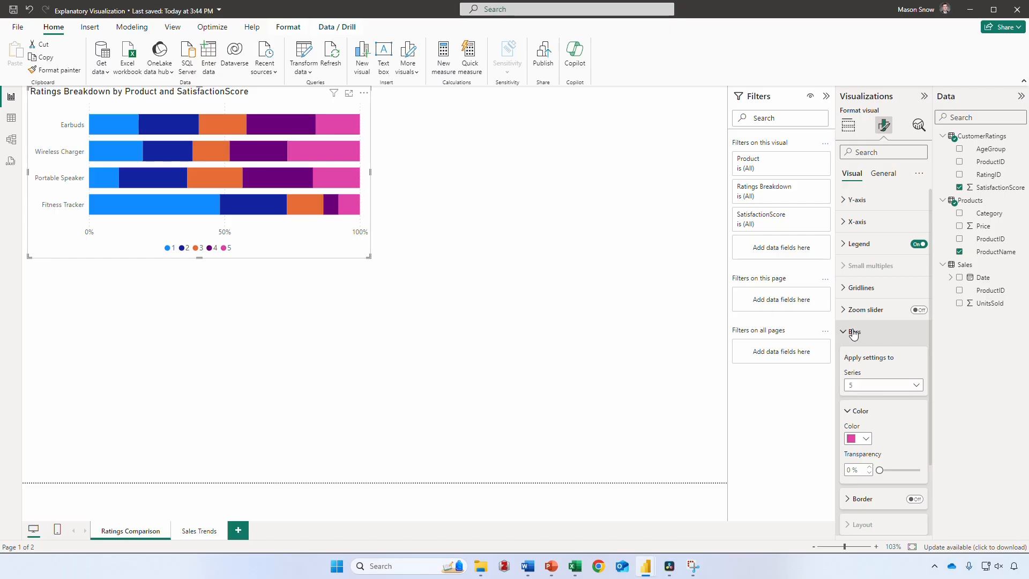
{"action": "left_click", "coordinate": [912, 385]}
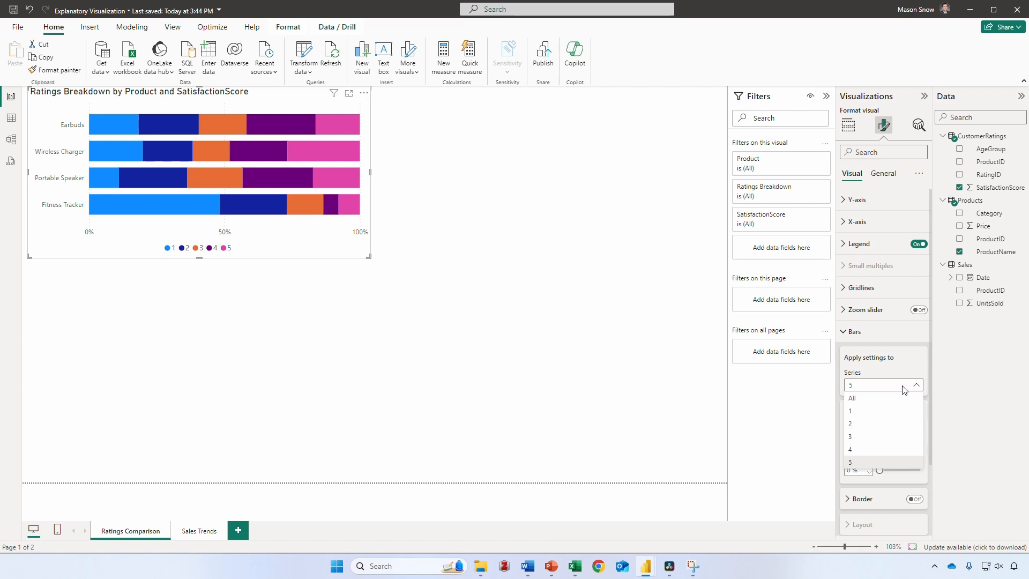
{"action": "left_click", "coordinate": [881, 415]}
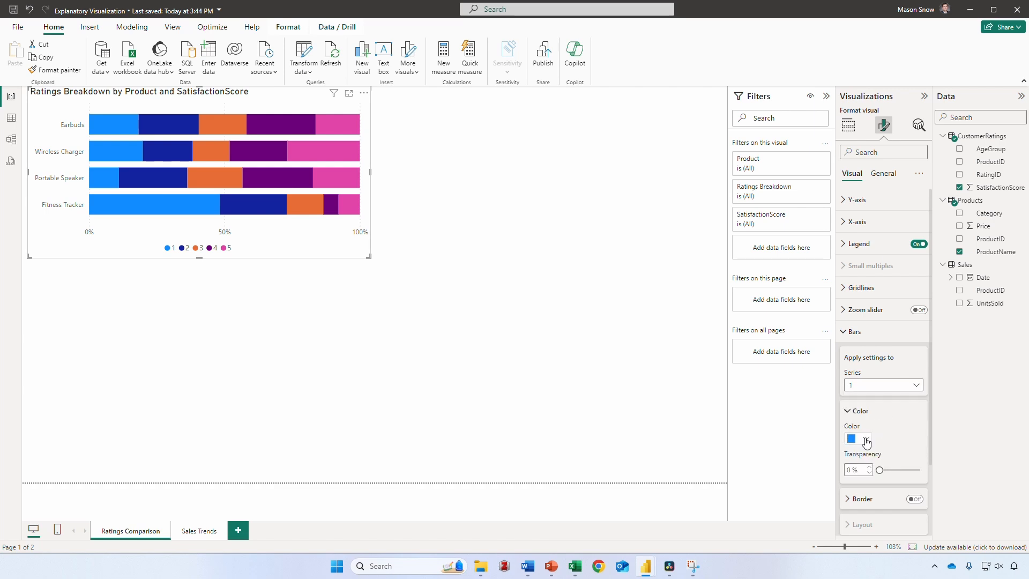
{"action": "left_click", "coordinate": [863, 439]}
{"action": "left_click", "coordinate": [993, 323]}
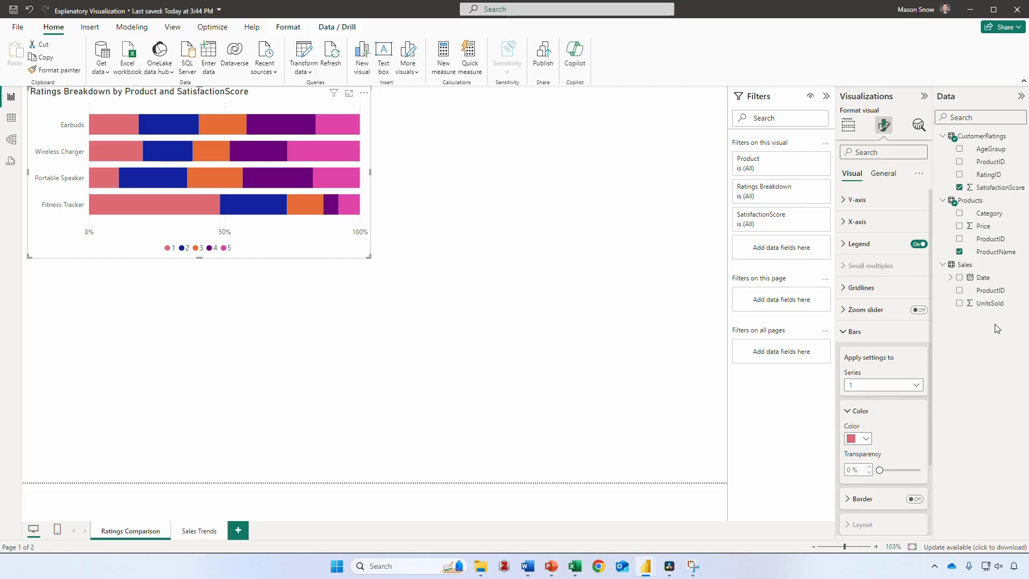
Change the bar color of series 2 to a paler red theme shade and series 3 to light gray.
{"action": "left_click", "coordinate": [884, 384]}
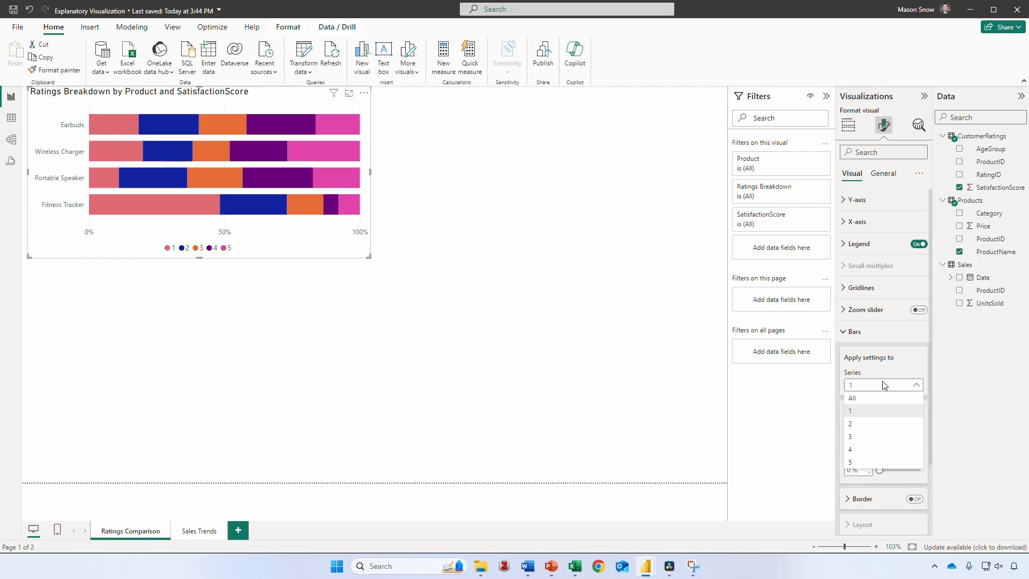
{"action": "left_click", "coordinate": [858, 424]}
{"action": "left_click", "coordinate": [856, 443]}
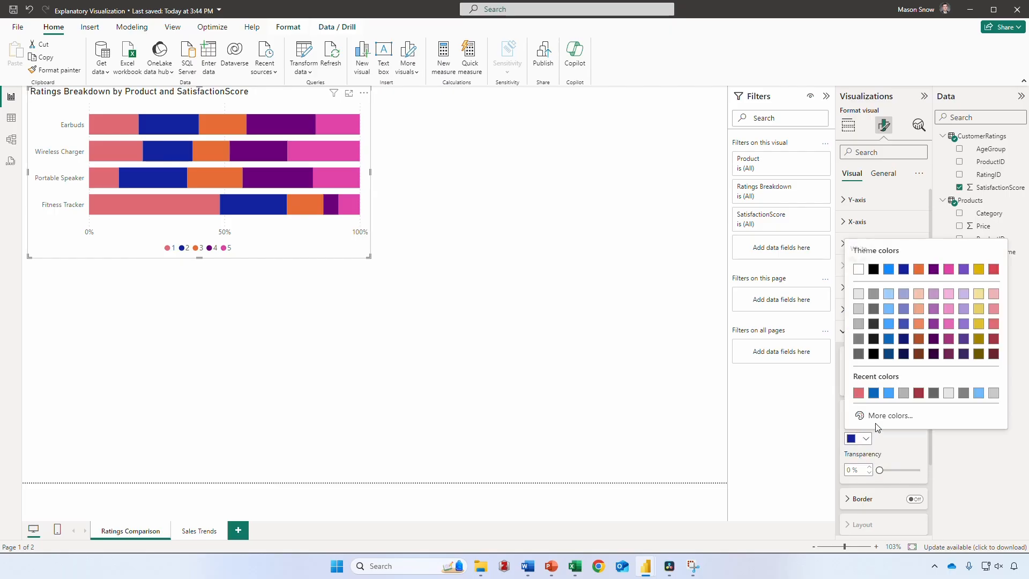
{"action": "left_click", "coordinate": [992, 309]}
{"action": "left_click", "coordinate": [884, 385]}
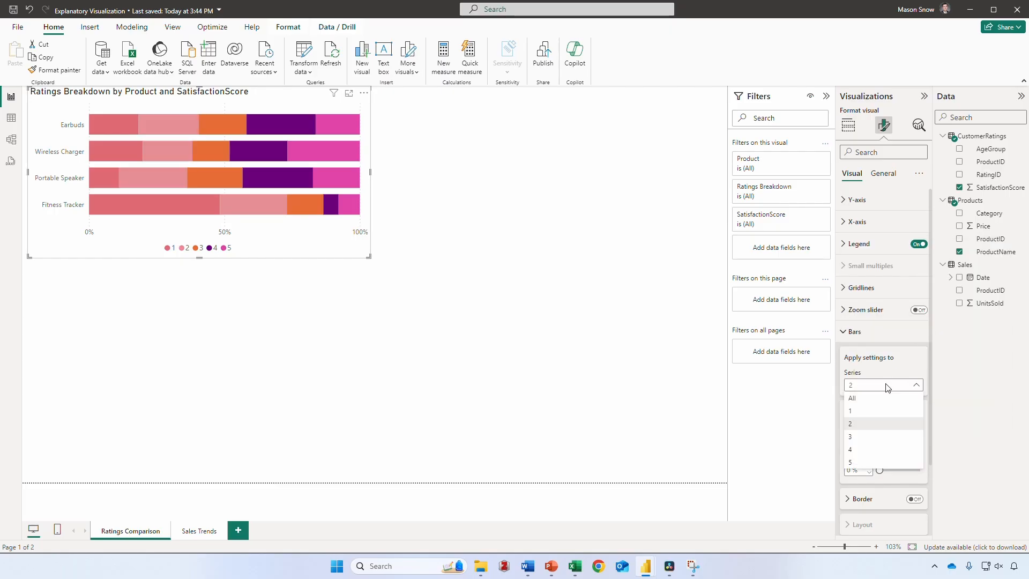
{"action": "left_click", "coordinate": [868, 442]}
{"action": "left_click", "coordinate": [857, 438]}
{"action": "left_click", "coordinate": [959, 398]}
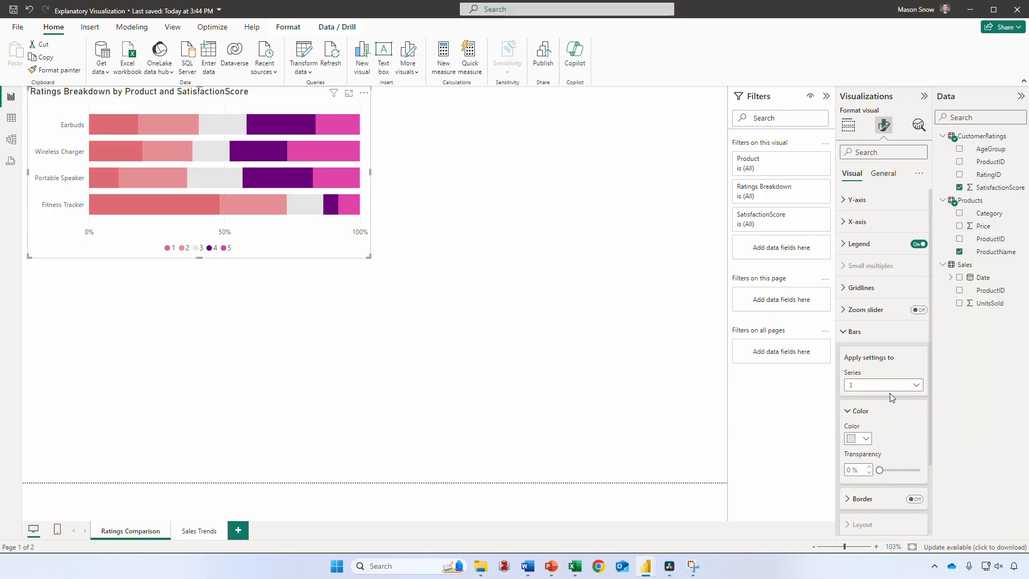
Change the bar color of series 4 to a light blue theme shade and series 5 to a darker blue.
{"action": "left_click", "coordinate": [890, 386]}
{"action": "left_click", "coordinate": [878, 450]}
{"action": "left_click", "coordinate": [857, 438]}
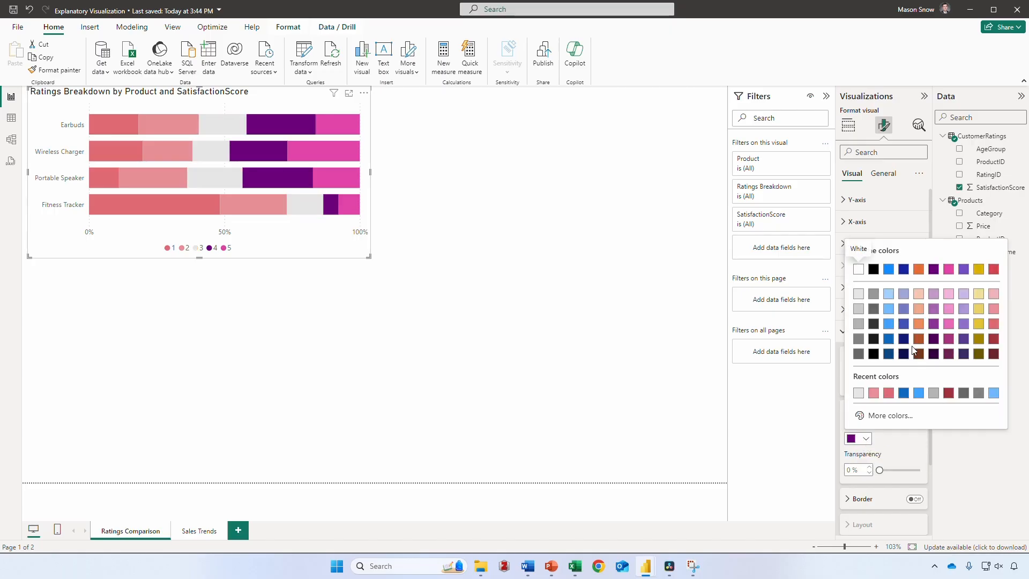
{"action": "left_click", "coordinate": [889, 323]}
{"action": "left_click", "coordinate": [911, 385]}
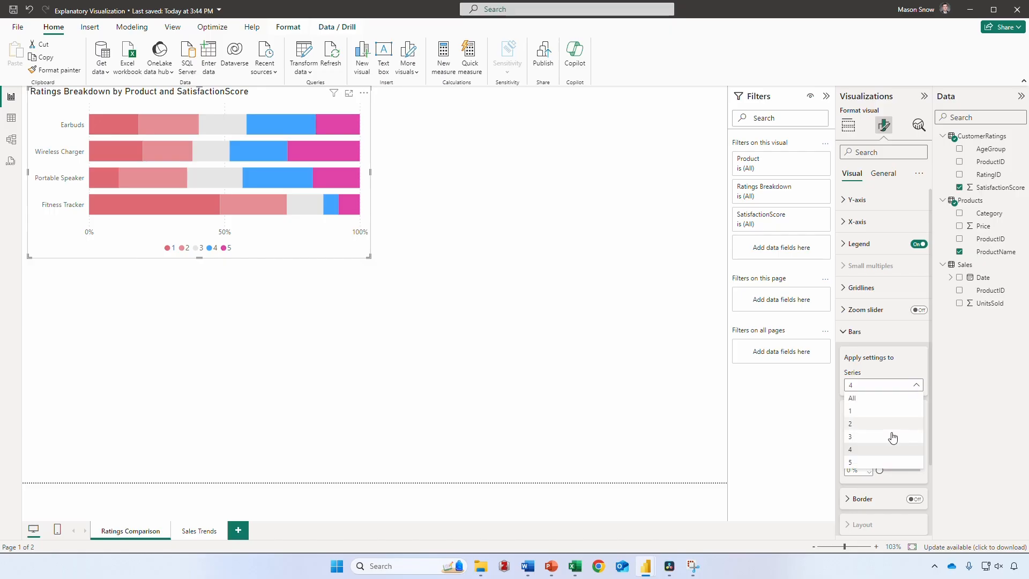
{"action": "left_click", "coordinate": [873, 462]}
{"action": "left_click", "coordinate": [858, 439]}
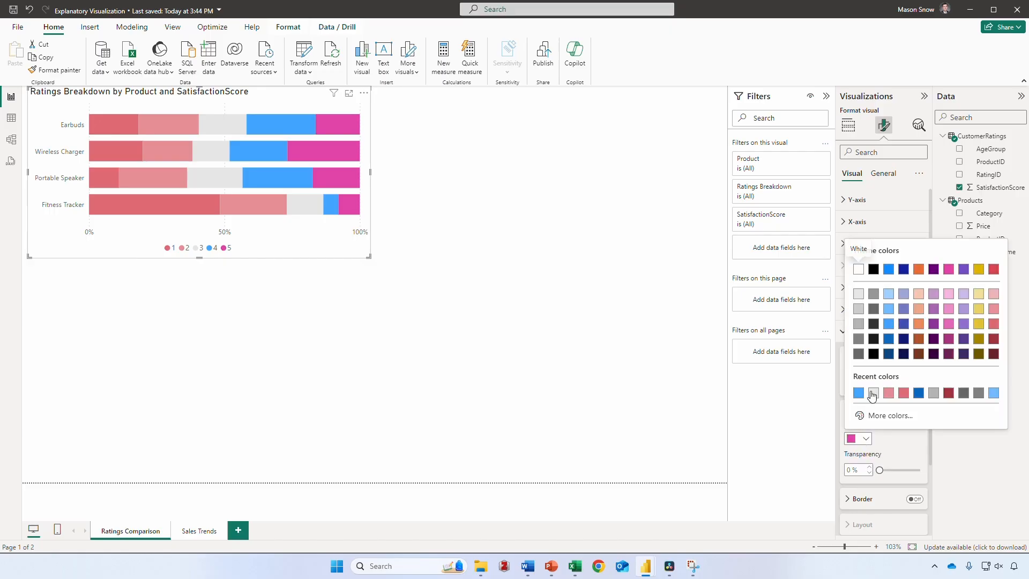
{"action": "left_click", "coordinate": [887, 341]}
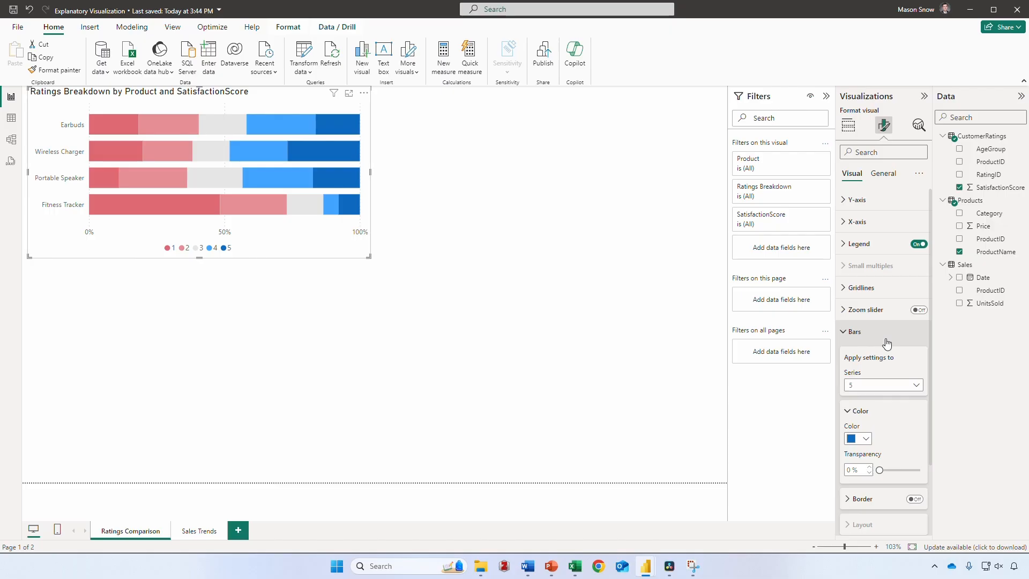
Turn on data labels for the ratings chart.
{"action": "left_click", "coordinate": [858, 333]}
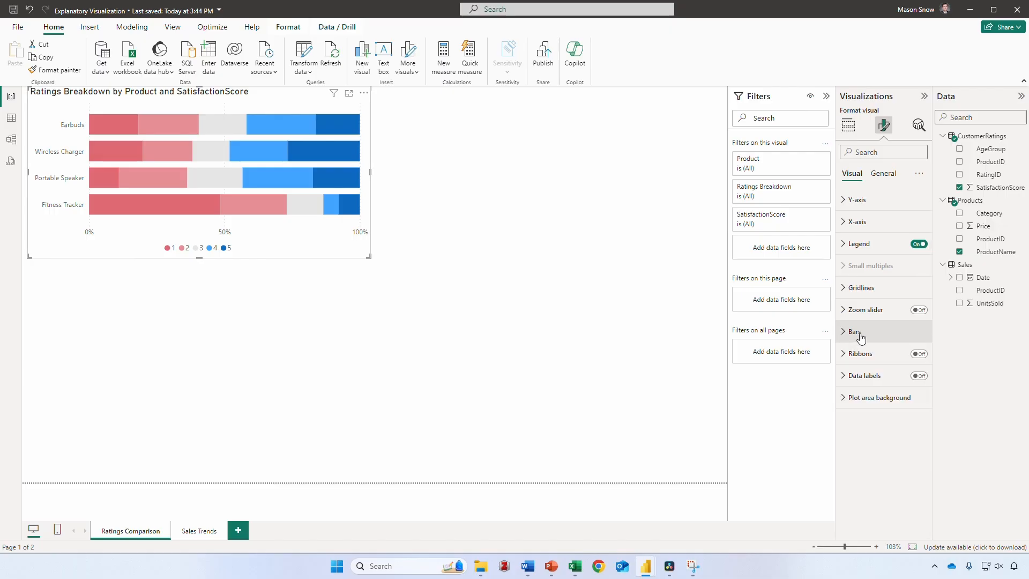
{"action": "left_click", "coordinate": [872, 381]}
{"action": "left_click", "coordinate": [919, 377]}
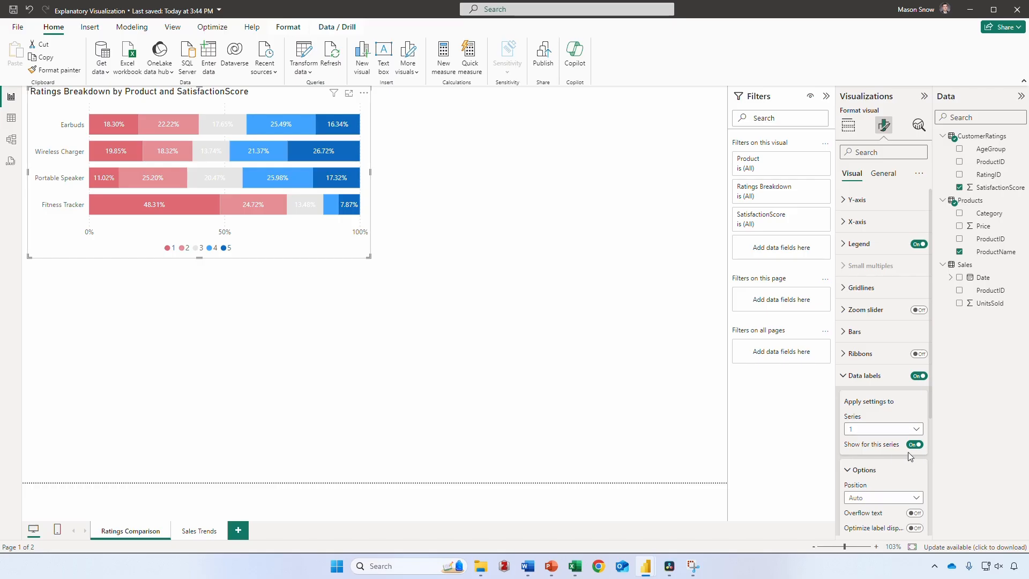
Hide the data labels for series 2, 3, 4 and 5 of the ratings chart.
{"action": "left_click", "coordinate": [875, 430]}
{"action": "left_click", "coordinate": [876, 454]}
{"action": "left_click", "coordinate": [914, 444]}
{"action": "left_click", "coordinate": [891, 434]}
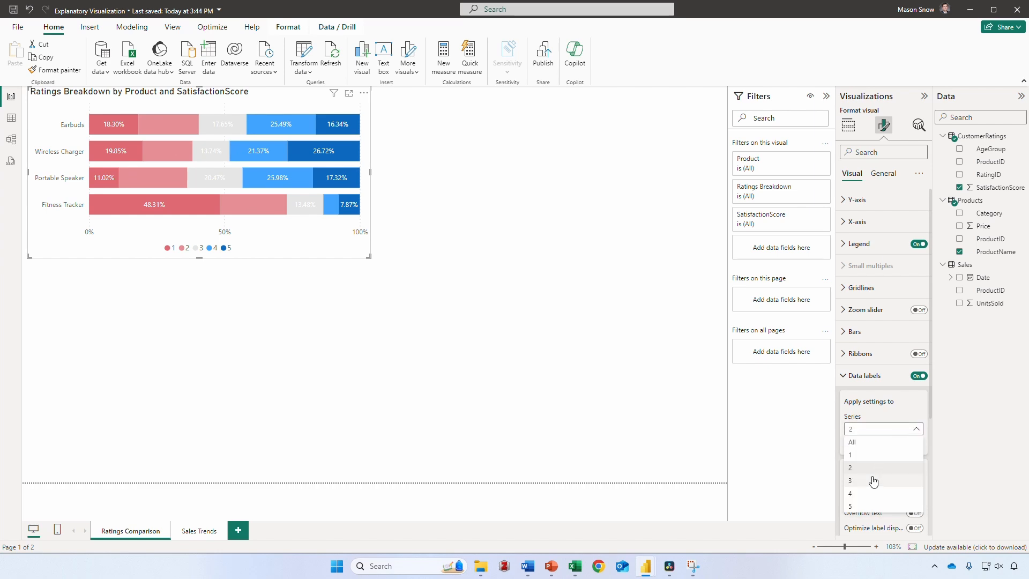
{"action": "left_click", "coordinate": [876, 478]}
{"action": "left_click", "coordinate": [914, 444]}
{"action": "left_click", "coordinate": [888, 433]}
{"action": "left_click", "coordinate": [874, 492]}
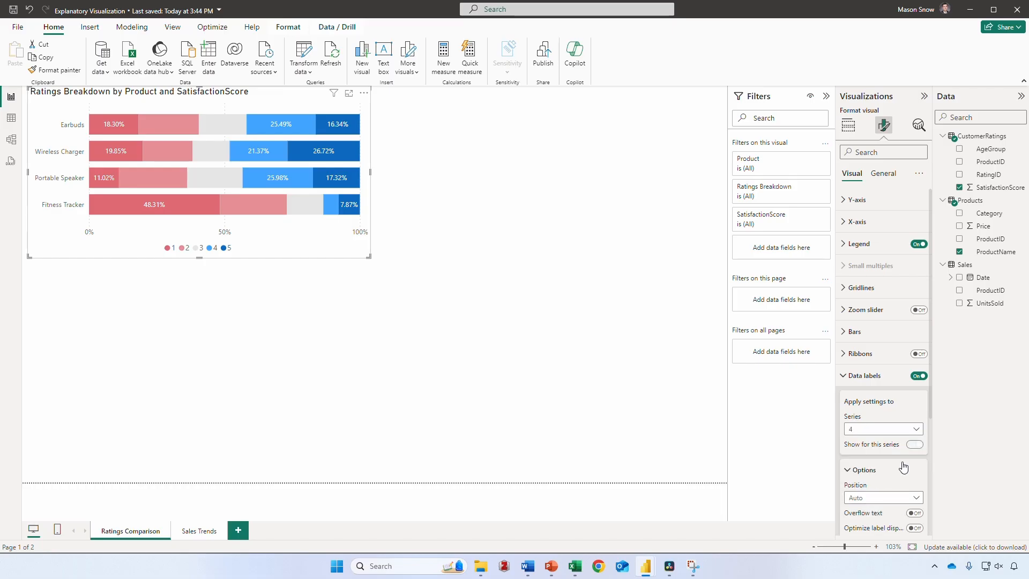
{"action": "left_click", "coordinate": [914, 445]}
{"action": "left_click", "coordinate": [890, 431]}
{"action": "left_click", "coordinate": [874, 506]}
{"action": "left_click", "coordinate": [914, 444]}
Set the detail value of the series 1 data labels to zero decimal places, showing whole percentages.
{"action": "left_click", "coordinate": [892, 432]}
{"action": "left_click", "coordinate": [869, 456]}
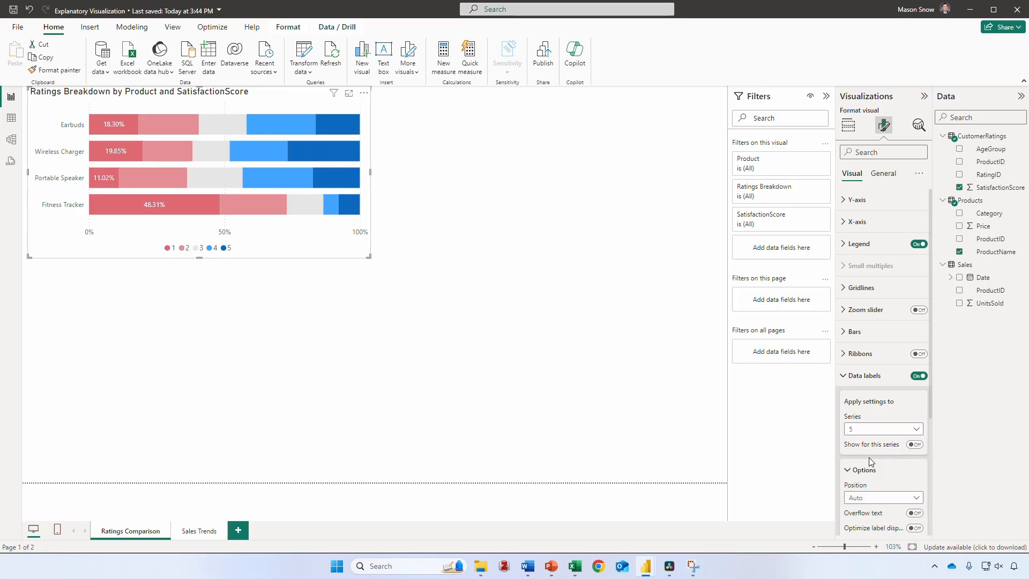
{"action": "scroll", "coordinate": [871, 438], "scroll_direction": "down", "scroll_amount": 3}
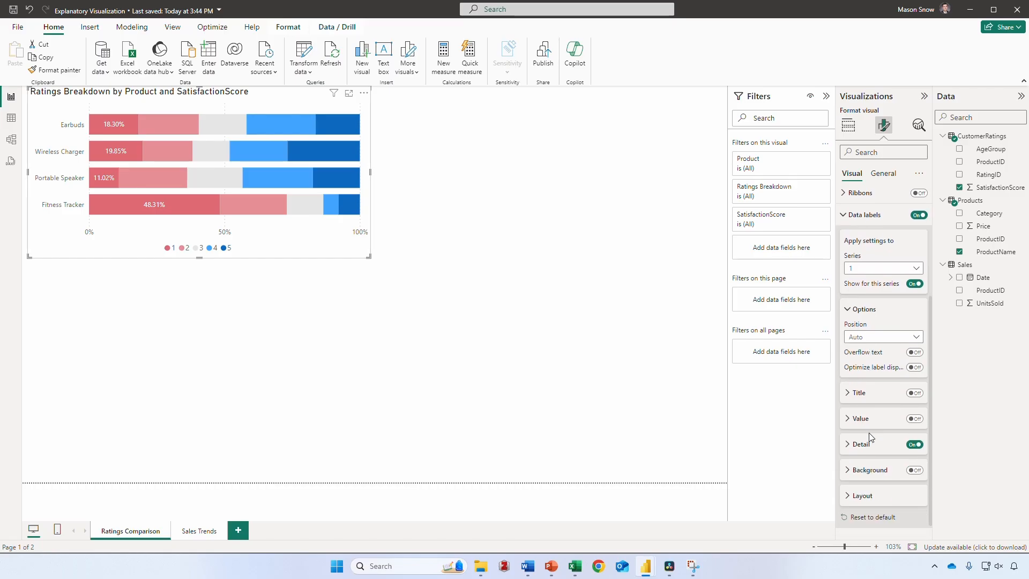
{"action": "left_click", "coordinate": [868, 444]}
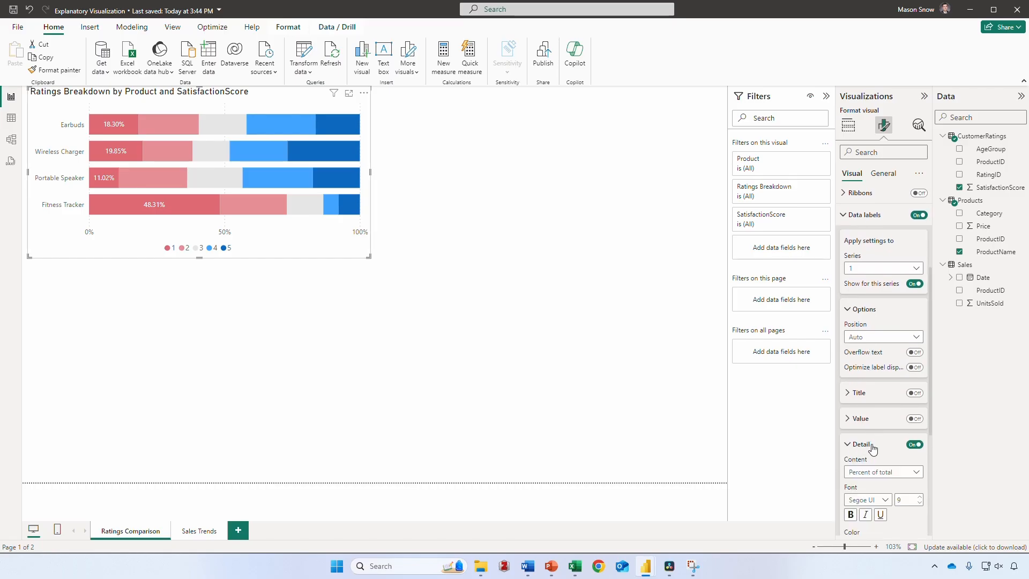
{"action": "scroll", "coordinate": [879, 443], "scroll_direction": "down", "scroll_amount": 1}
{"action": "scroll", "coordinate": [879, 444], "scroll_direction": "down", "scroll_amount": 2}
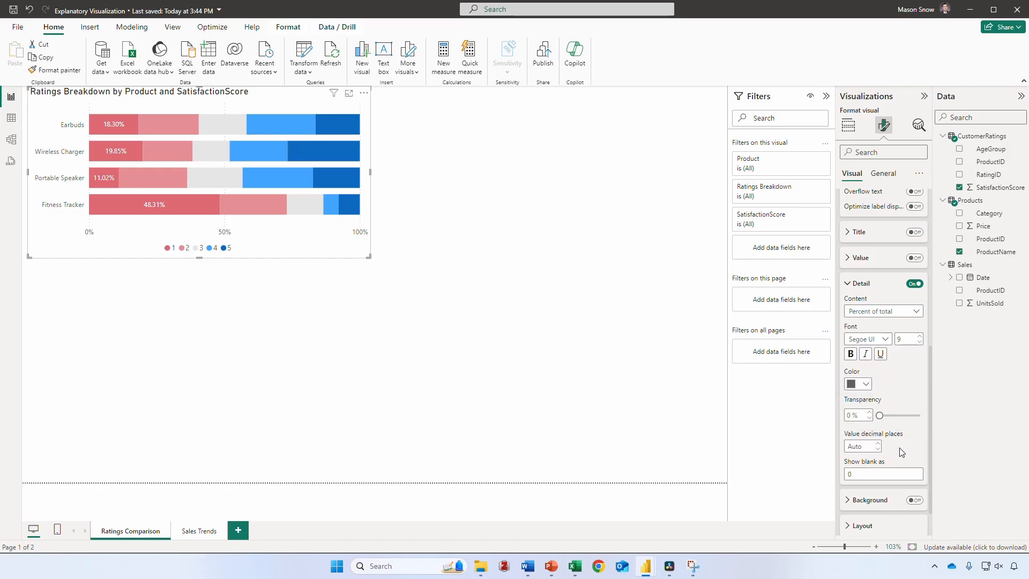
{"action": "left_click", "coordinate": [858, 447]}
Change the chart title text to "Product Rating Distribution".
{"action": "left_click", "coordinate": [884, 174]}
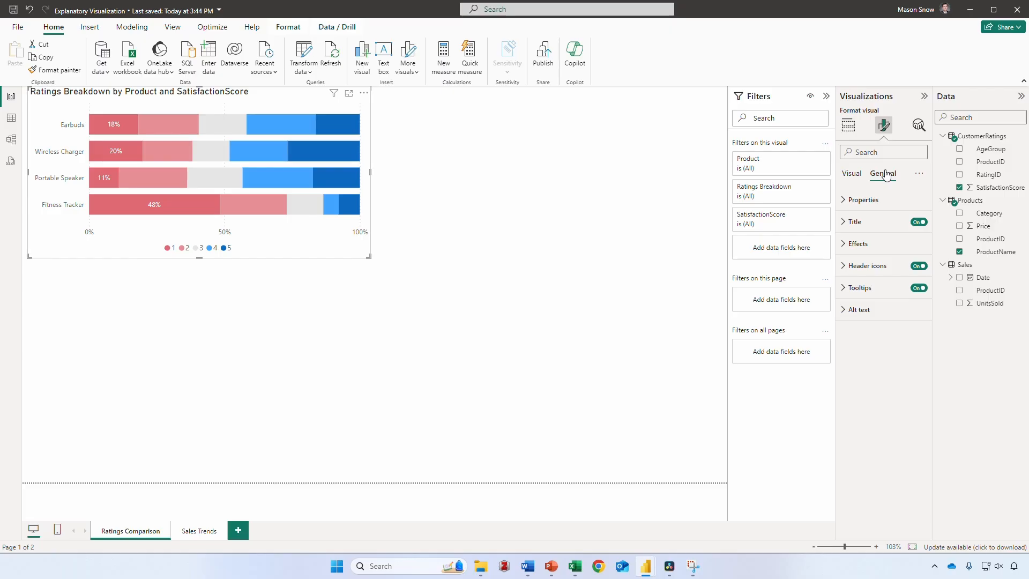
{"action": "left_click", "coordinate": [857, 226]}
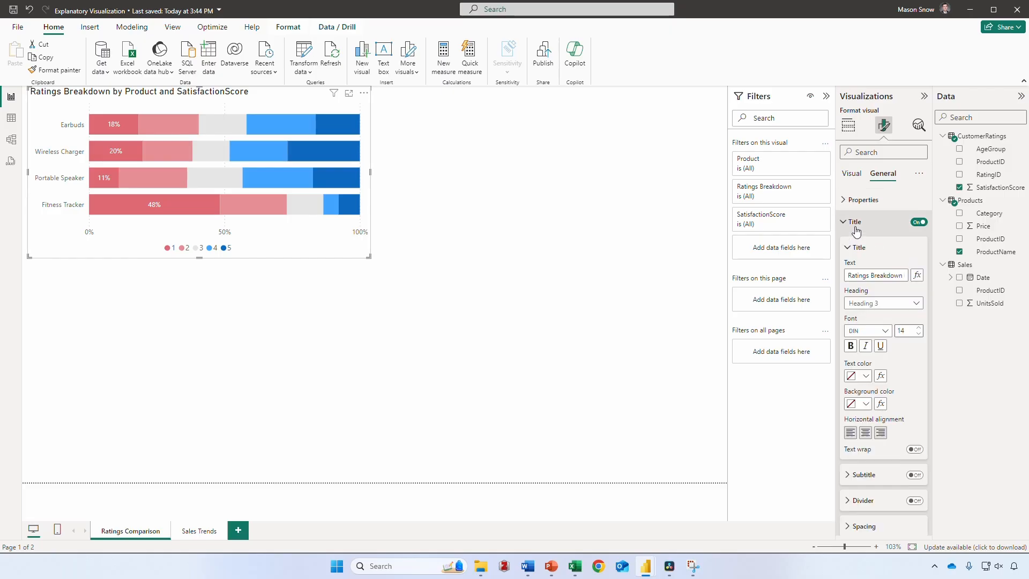
{"action": "triple_click", "coordinate": [879, 273]}
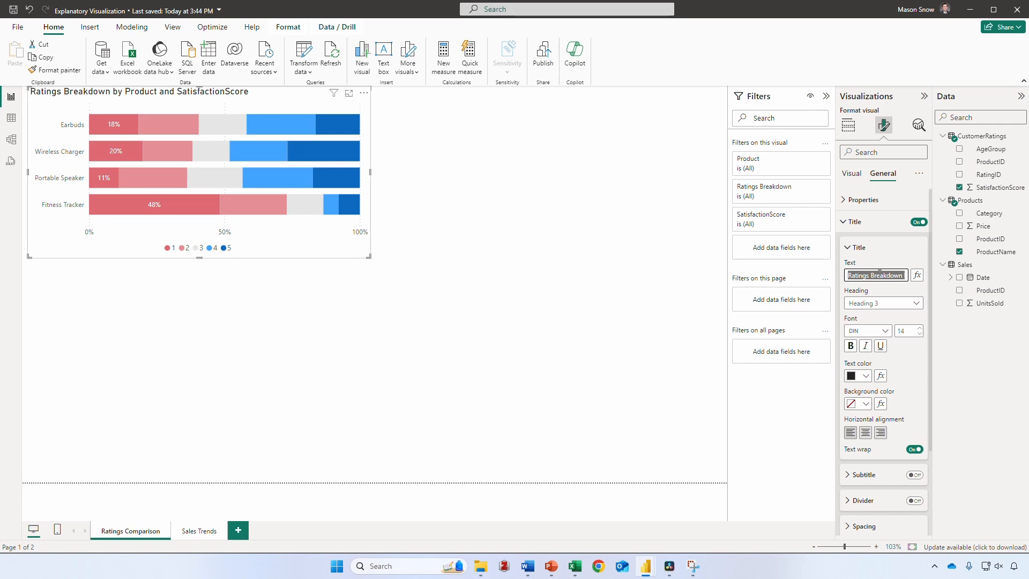
{"action": "type", "text": "Product Ra"}
{"action": "type", "text": "ting Distr"}
{"action": "type", "text": "ibution"}
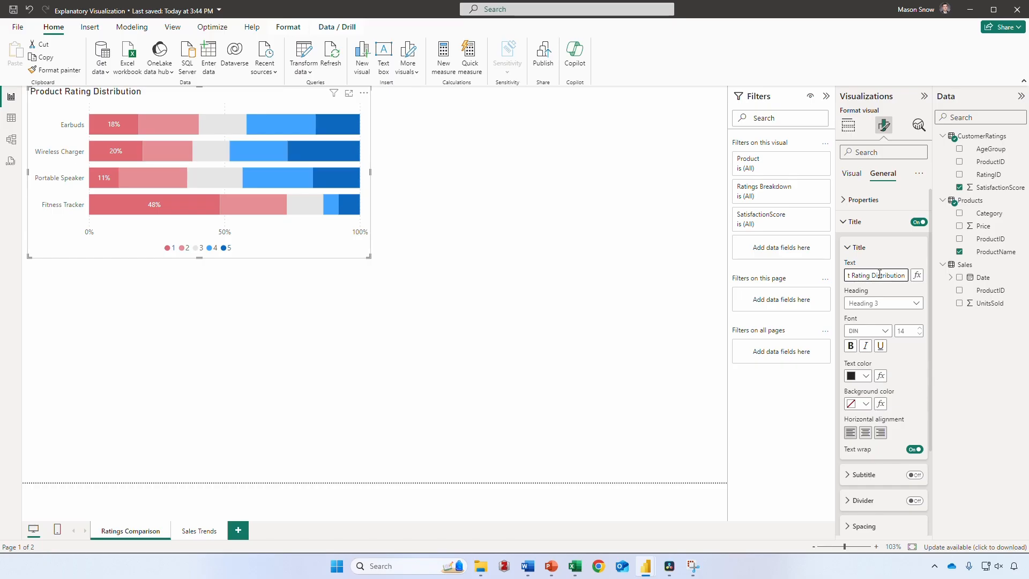
Turn on the chart subtitle and set its text to "Fitness Trackers Counting Steps, Not Smiles".
{"action": "scroll", "coordinate": [889, 321], "scroll_direction": "down", "scroll_amount": 3}
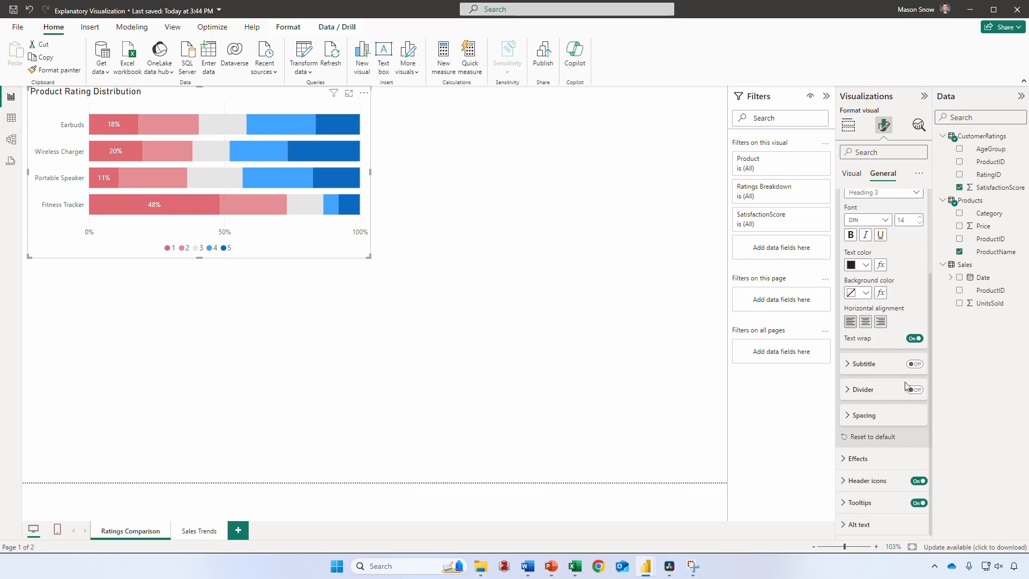
{"action": "left_click", "coordinate": [916, 364]}
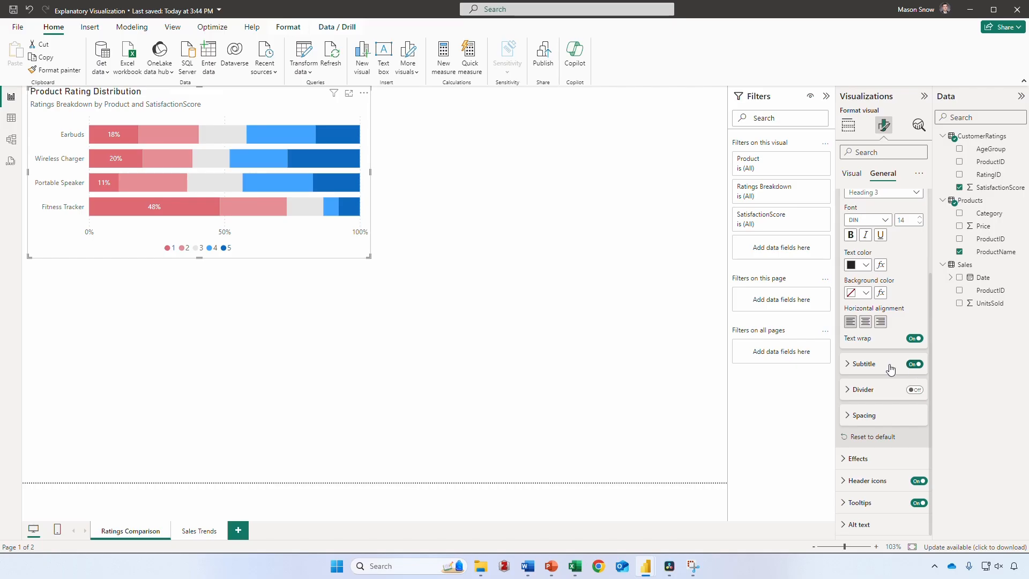
{"action": "left_click", "coordinate": [863, 366]}
{"action": "triple_click", "coordinate": [890, 393]}
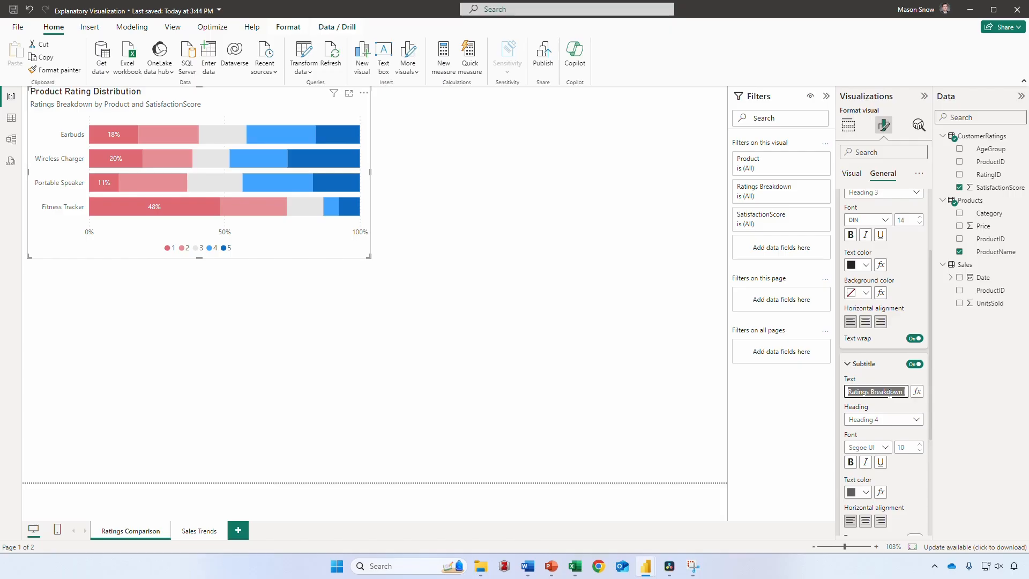
{"action": "key", "text": "BackSpace"}
{"action": "type", "text": "Fitness"}
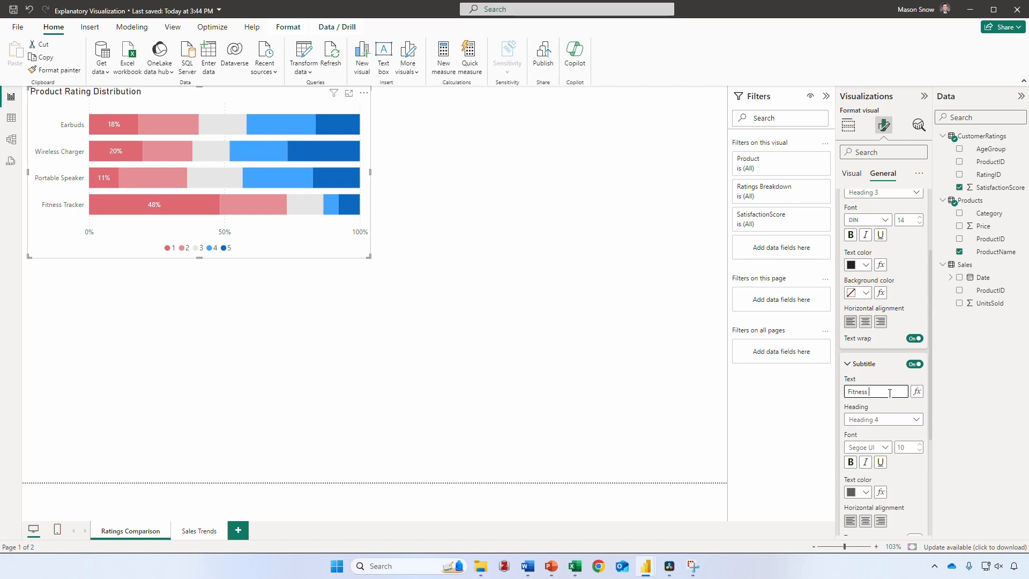
{"action": "type", "text": " Trackers Counting St"}
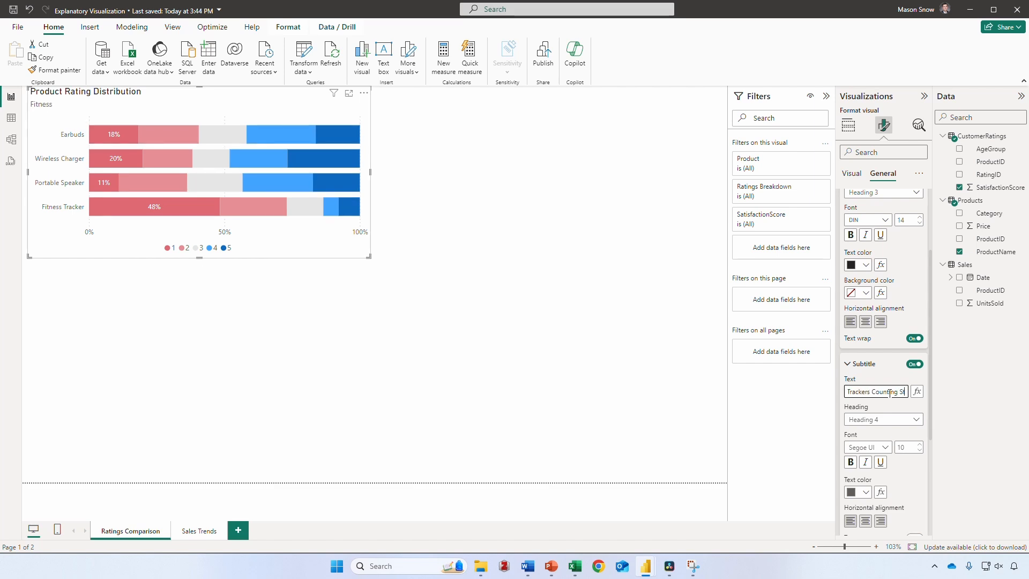
{"action": "type", "text": "eps, Not Smiles"}
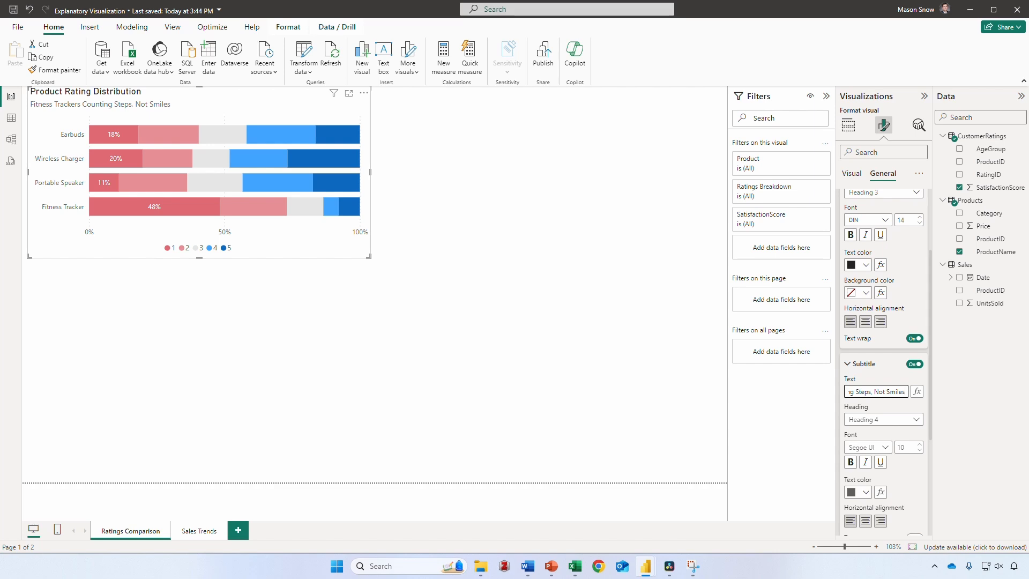
Add a text box reading "Fitness Trackers had more than double the amount of 1-star ratings compared to any other category.".
{"action": "left_click", "coordinate": [384, 56]}
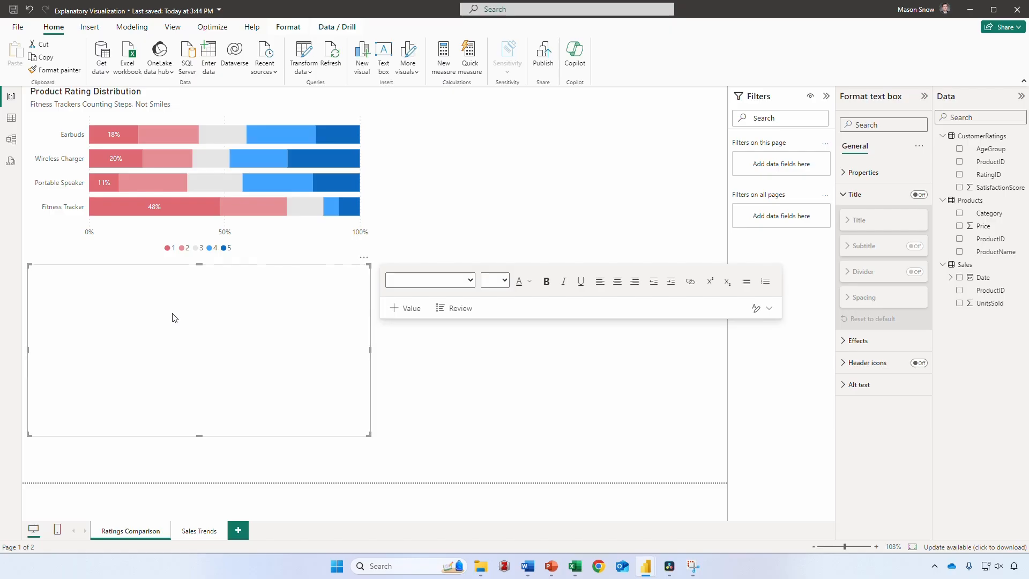
{"action": "type", "text": "Fitness Trackers "}
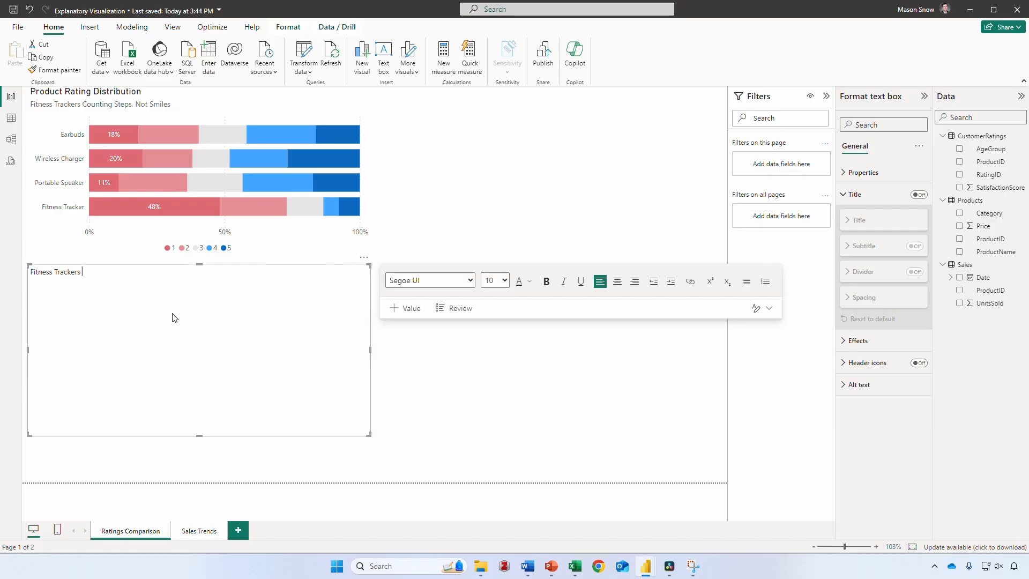
{"action": "type", "text": "had more than"}
{"action": "type", "text": "double the amount of 1-s"}
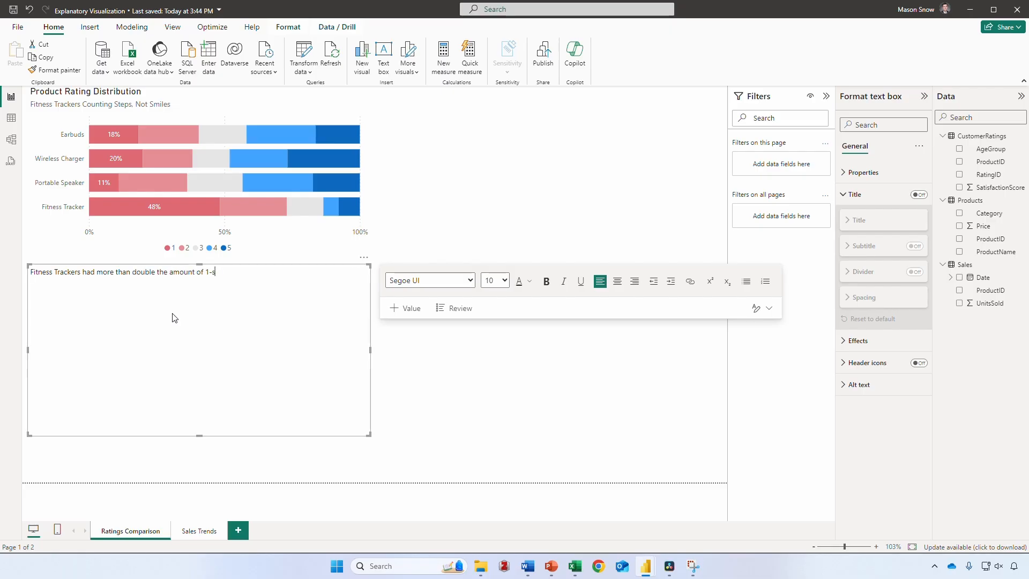
{"action": "type", "text": "tar ratings compared to any other category."}
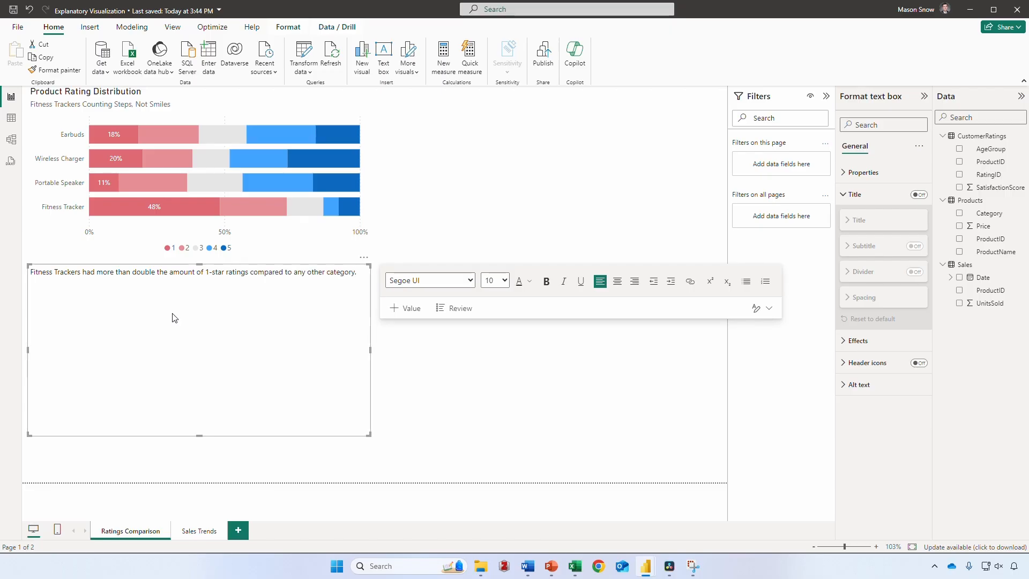
Narrow the text box to about half the chart's width and place it beside the chart, to the right of the bars.
{"action": "left_click_drag", "start_coordinate": [369, 350], "coordinate": [189, 338]}
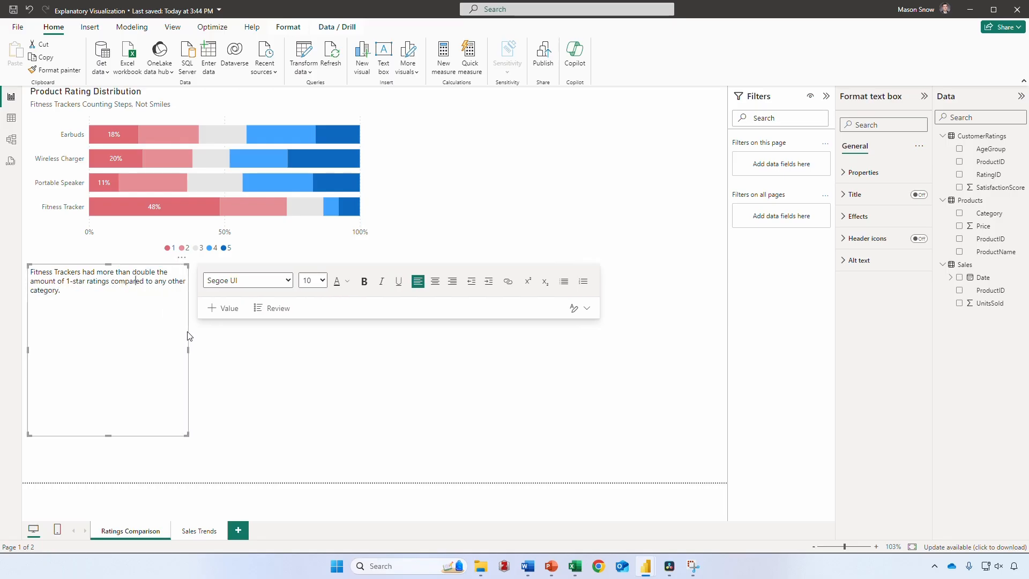
{"action": "left_click", "coordinate": [150, 443]}
{"action": "left_click", "coordinate": [154, 433]}
{"action": "left_click_drag", "start_coordinate": [154, 433], "coordinate": [500, 302]}
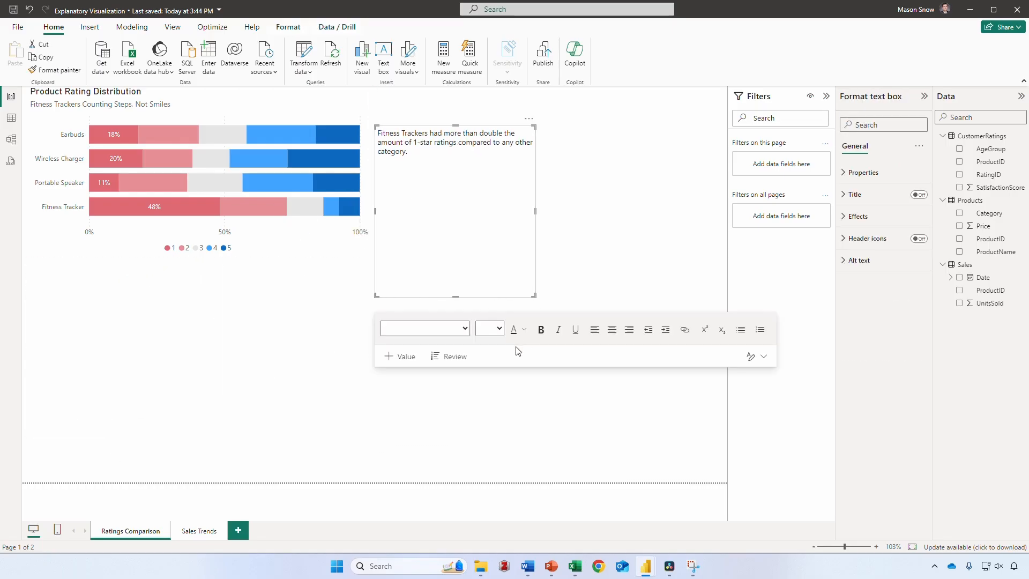
{"action": "left_click", "coordinate": [387, 386]}
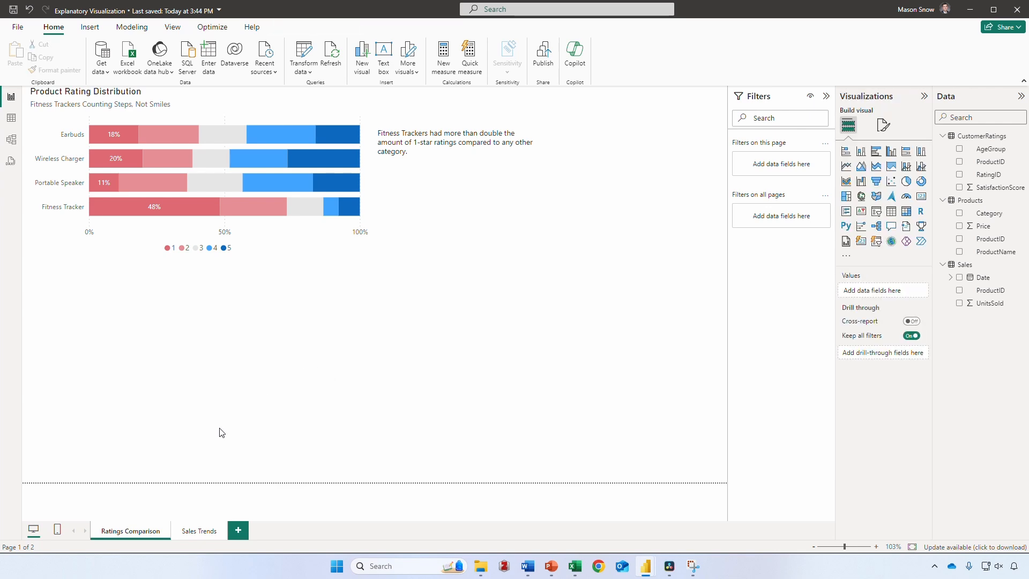
Add an empty line chart to the Sales Trends report page.
{"action": "left_click", "coordinate": [197, 533]}
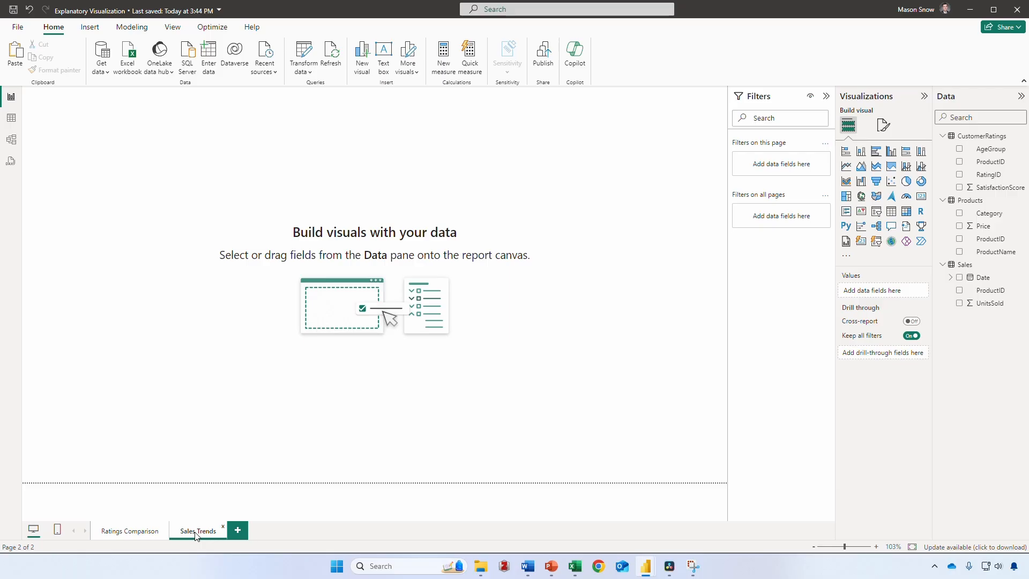
{"action": "left_click", "coordinate": [846, 166]}
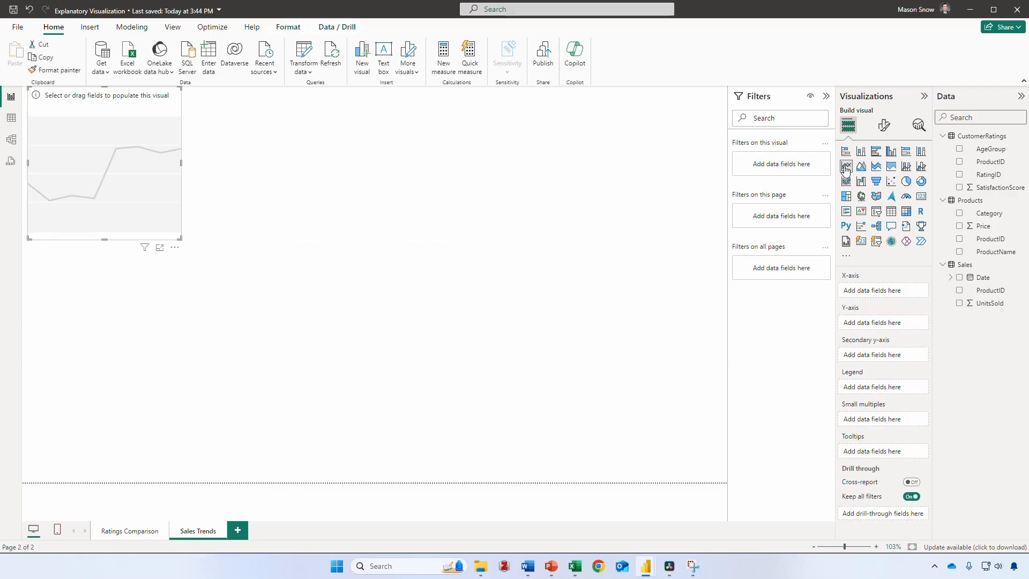
Assign Date to the line chart's x-axis, UnitsSold to the y-axis and ProductName to the legend.
{"action": "left_click_drag", "start_coordinate": [991, 277], "coordinate": [903, 291]}
{"action": "left_click_drag", "start_coordinate": [1000, 304], "coordinate": [893, 370]}
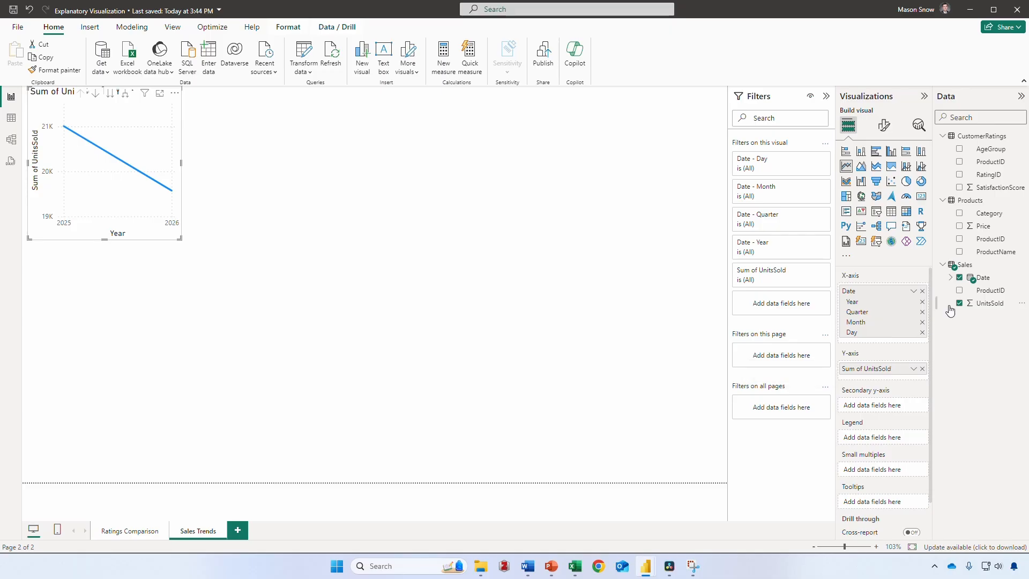
{"action": "left_click_drag", "start_coordinate": [997, 252], "coordinate": [888, 438]}
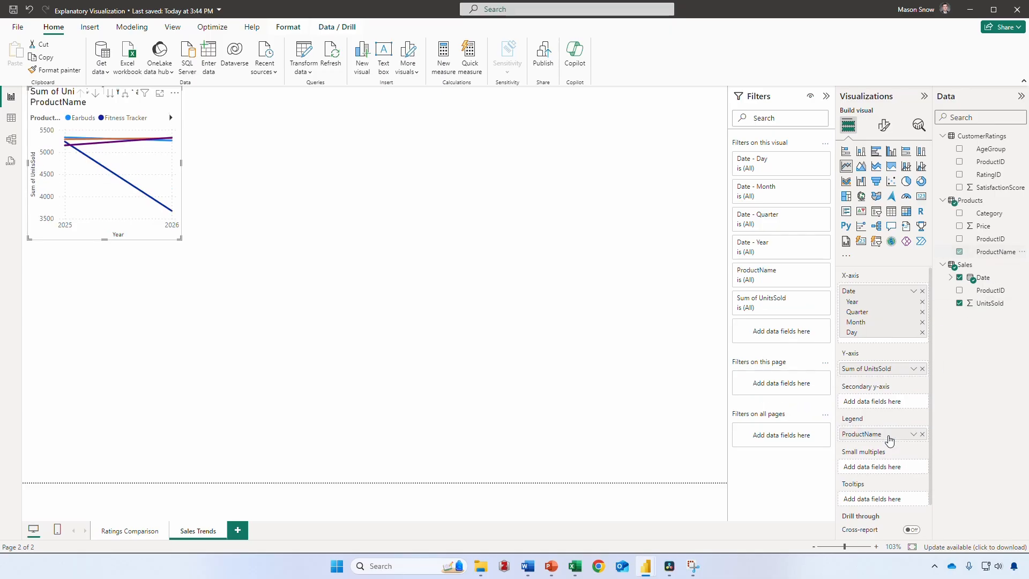
Enlarge the line chart to over half the canvas width and expand its date hierarchy down to the month level.
{"action": "left_click_drag", "start_coordinate": [178, 243], "coordinate": [424, 345]}
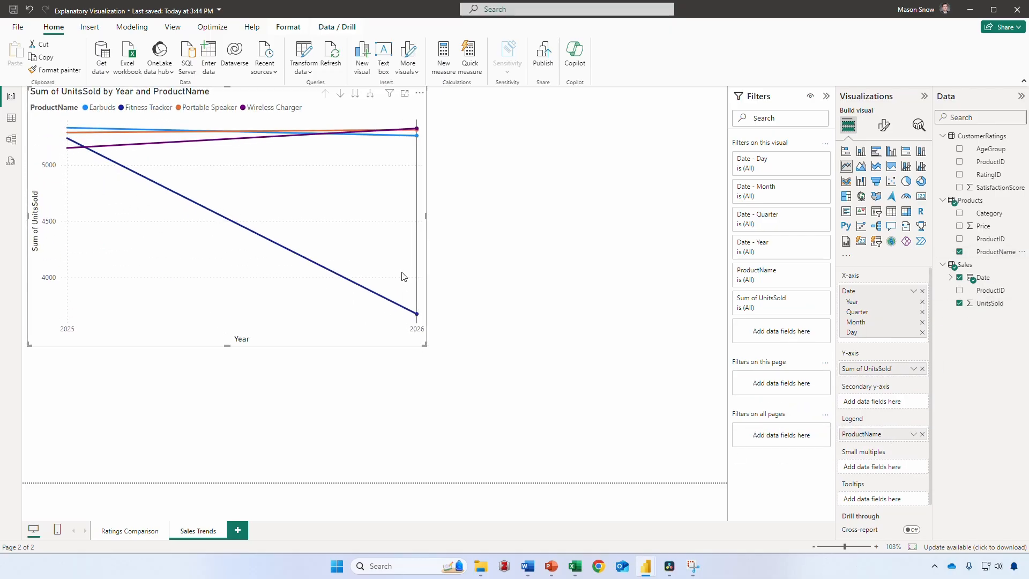
{"action": "left_click", "coordinate": [370, 95]}
{"action": "left_click", "coordinate": [370, 94]}
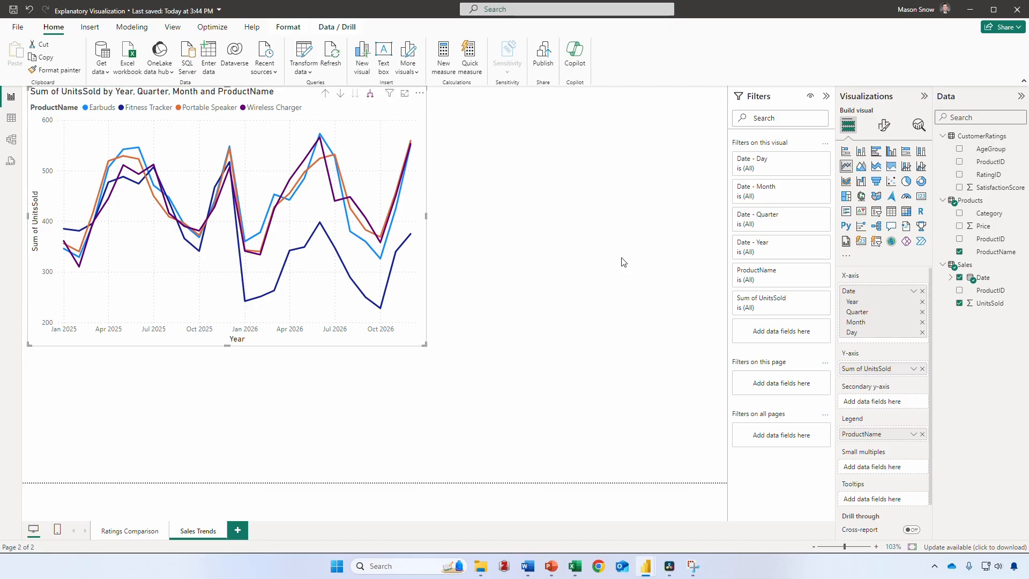
Add a Date filter to the line chart using advanced filtering, with a first condition of is after 9/30/2025.
{"action": "left_click_drag", "start_coordinate": [1001, 280], "coordinate": [782, 331]}
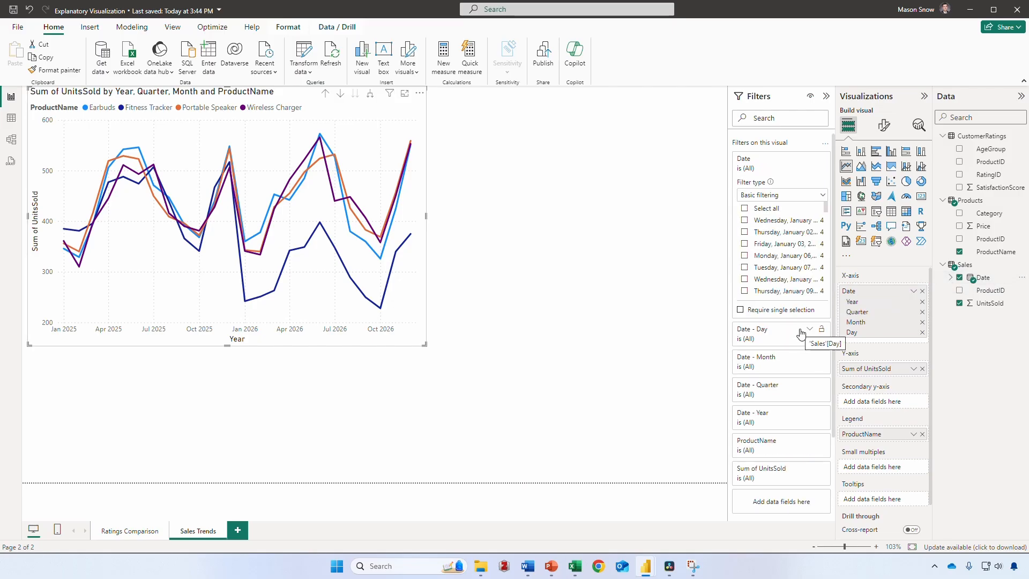
{"action": "left_click", "coordinate": [797, 198]}
{"action": "left_click", "coordinate": [771, 211]}
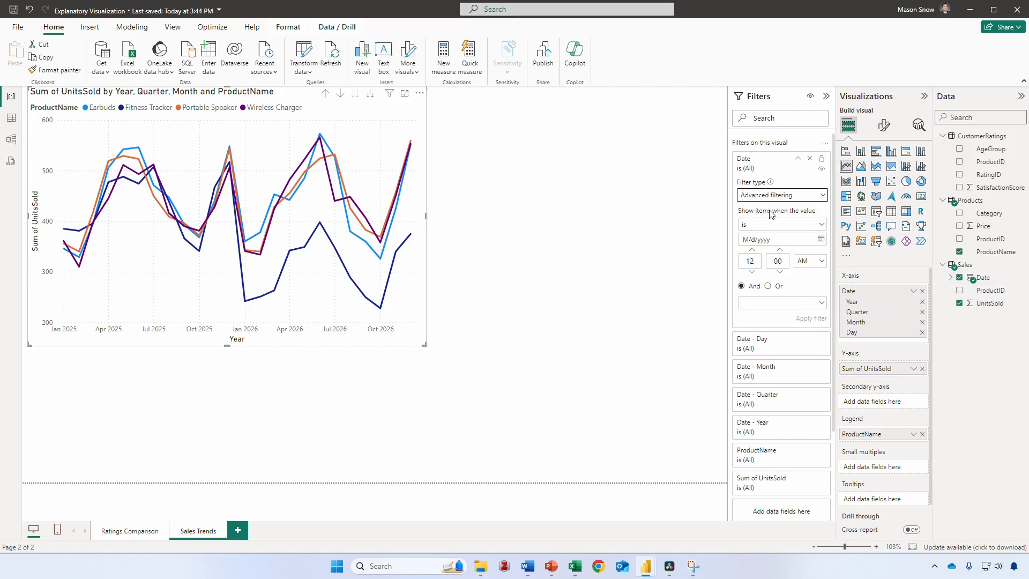
{"action": "left_click", "coordinate": [801, 223]}
{"action": "left_click", "coordinate": [772, 267]}
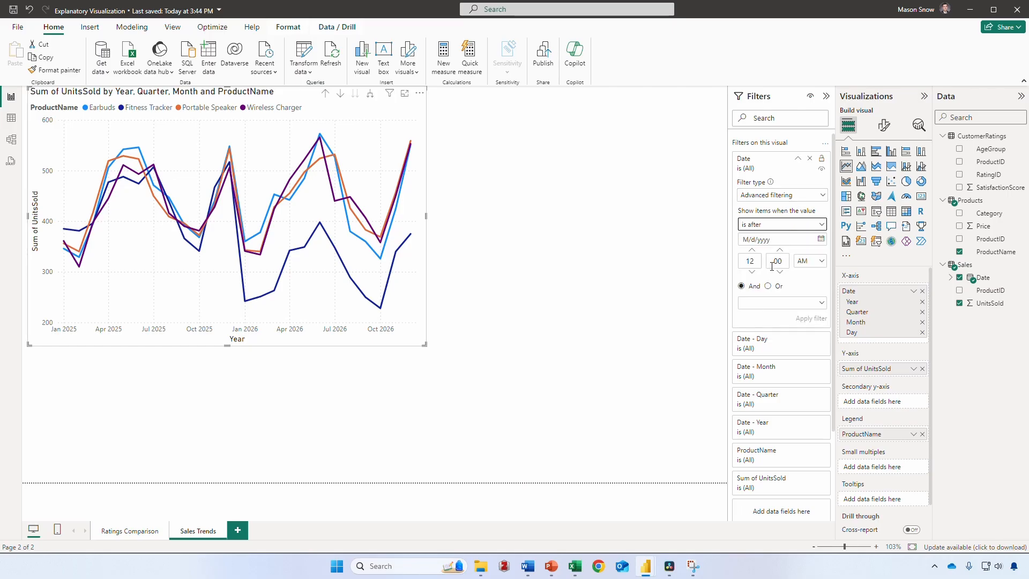
{"action": "left_click", "coordinate": [772, 239]}
{"action": "type", "text": "9/30/2025"}
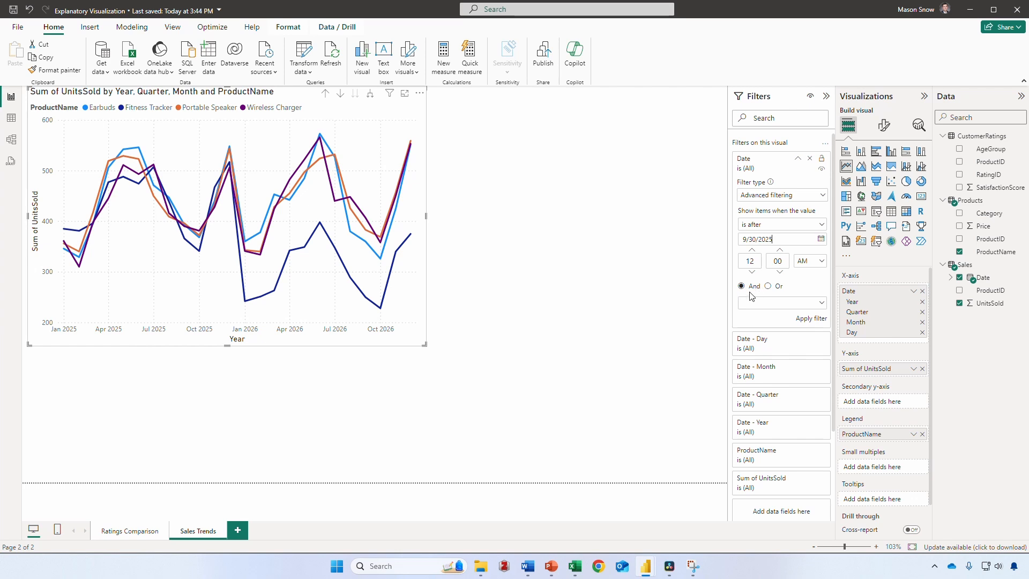
Add an And condition of is before 10/1/2026 to the Date filter and apply it.
{"action": "left_click", "coordinate": [808, 303]}
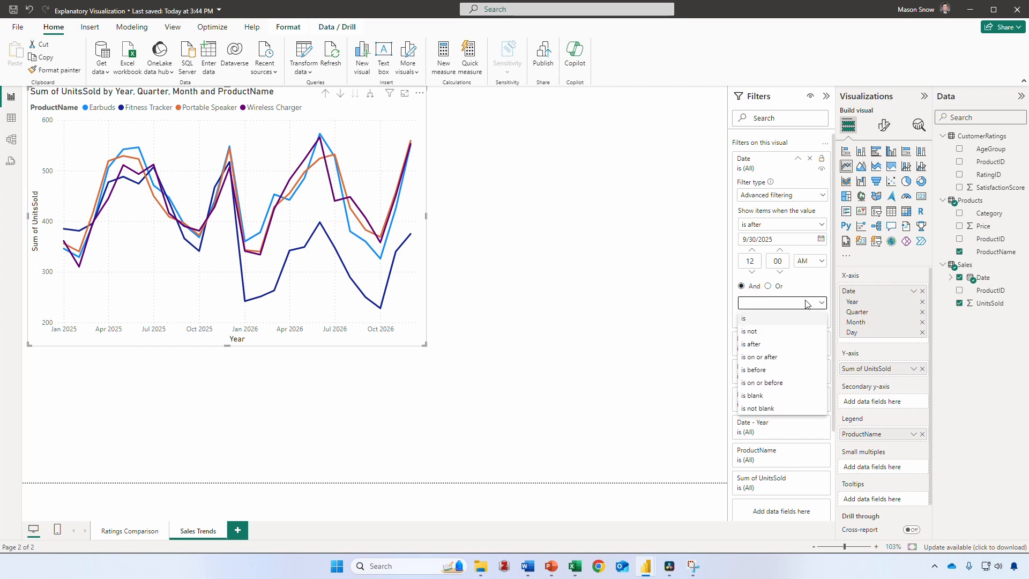
{"action": "left_click", "coordinate": [772, 369]}
{"action": "left_click", "coordinate": [770, 318]}
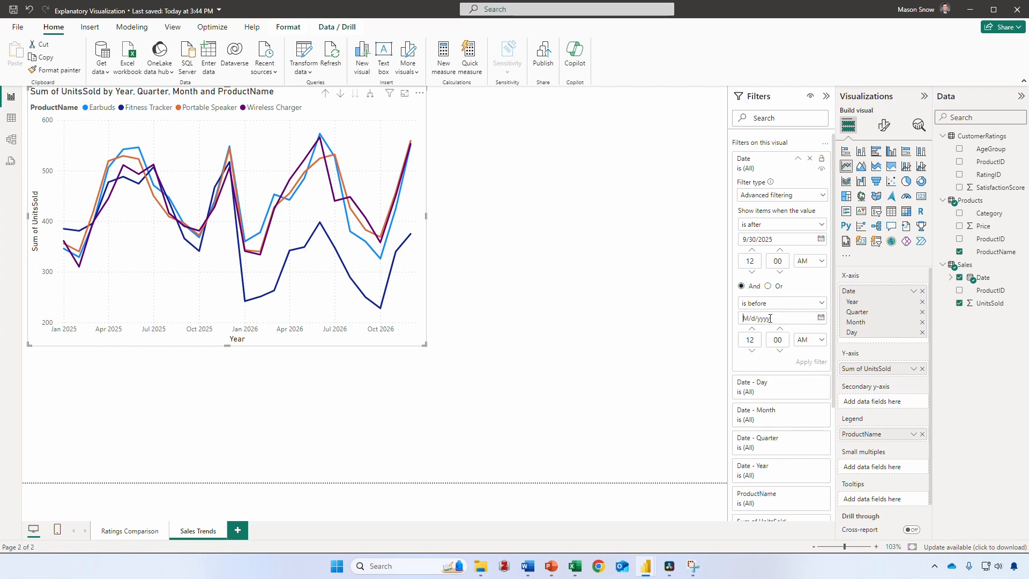
{"action": "type", "text": "10/1/2026"}
{"action": "left_click", "coordinate": [810, 363]}
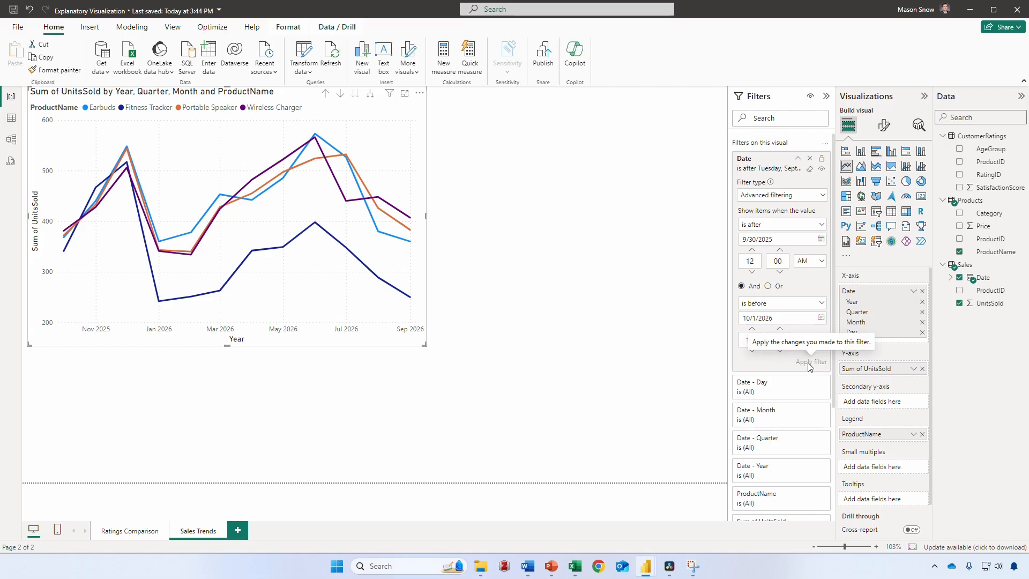
Turn off the line chart's x-axis title.
{"action": "left_click", "coordinate": [884, 127]}
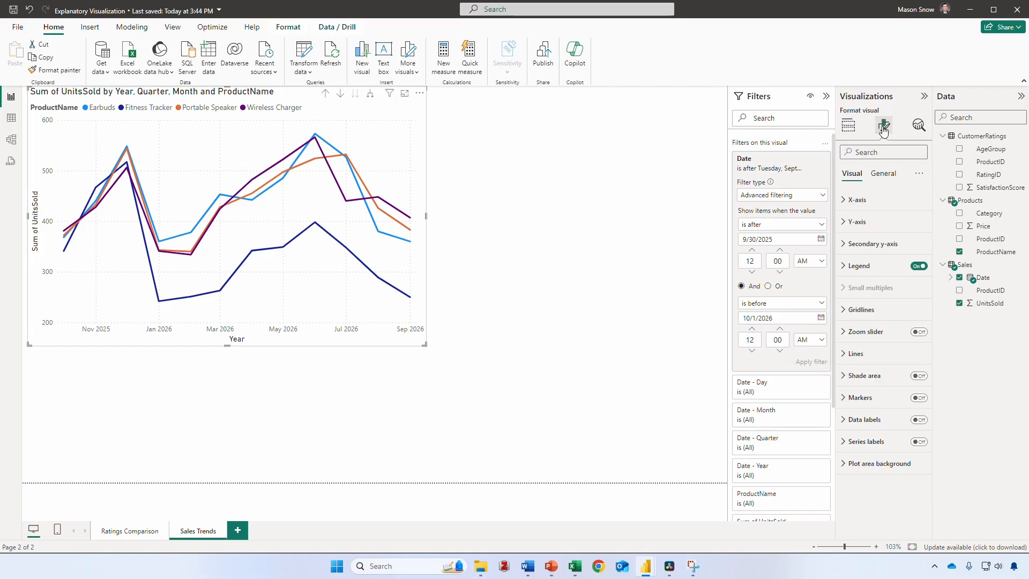
{"action": "left_click", "coordinate": [857, 200]}
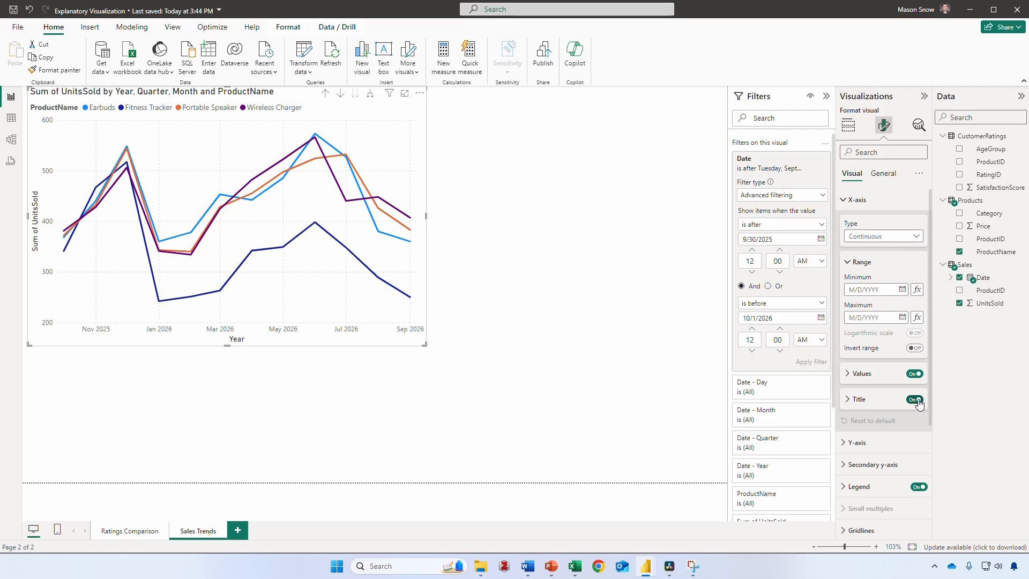
{"action": "left_click", "coordinate": [915, 400]}
{"action": "left_click", "coordinate": [857, 200]}
Turn off the y-axis title and set the y-axis range minimum to 0.
{"action": "left_click", "coordinate": [856, 221]}
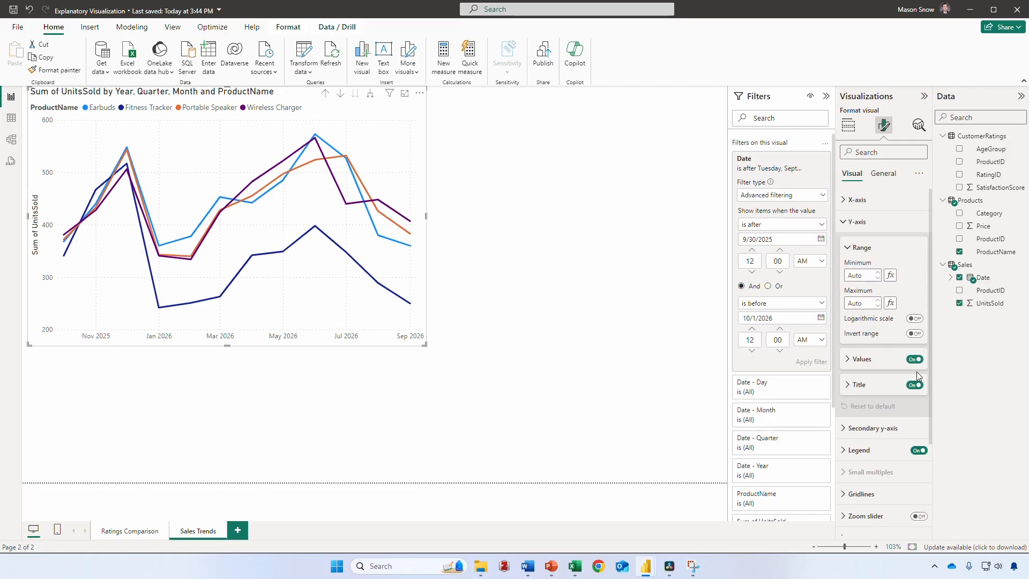
{"action": "left_click", "coordinate": [915, 385]}
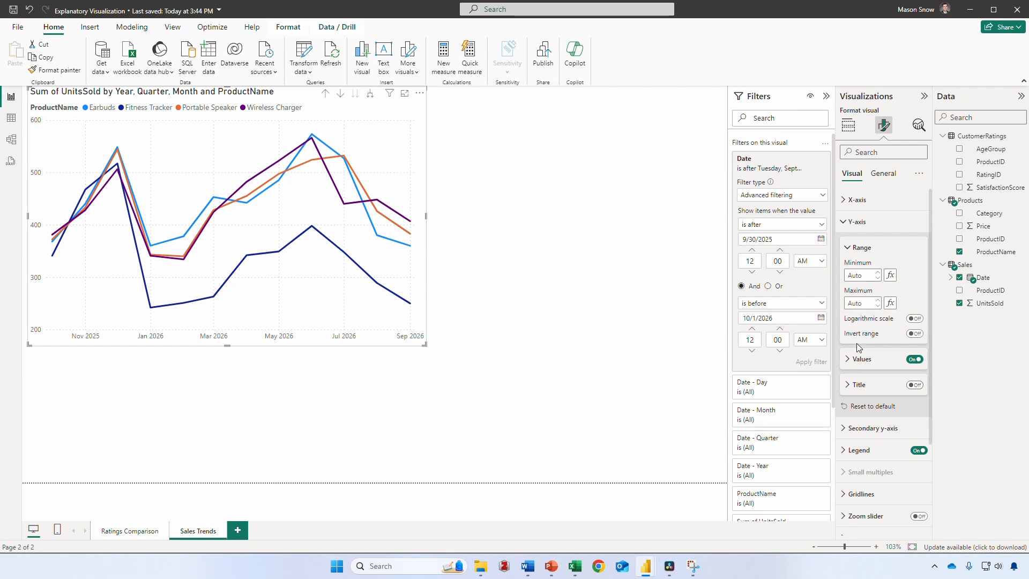
{"action": "left_click", "coordinate": [862, 275]}
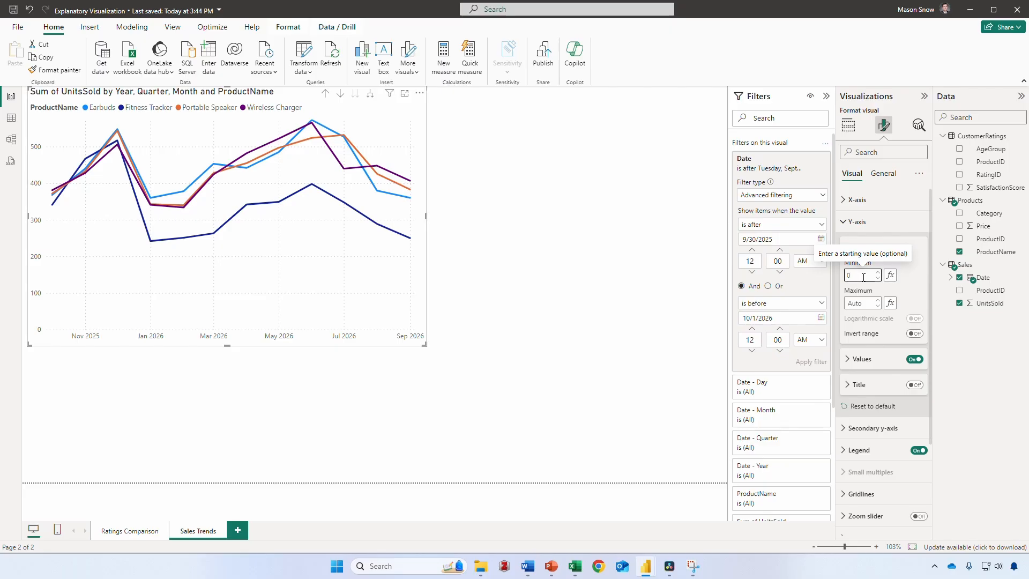
{"action": "left_click", "coordinate": [853, 222]}
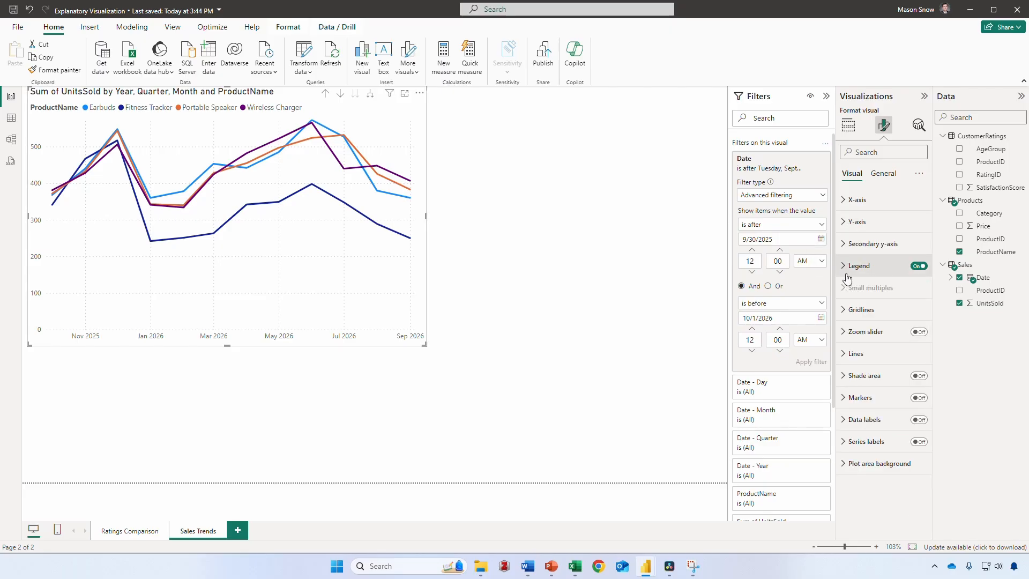
Turn off the line chart's legend and its horizontal and vertical gridlines.
{"action": "left_click", "coordinate": [917, 266]}
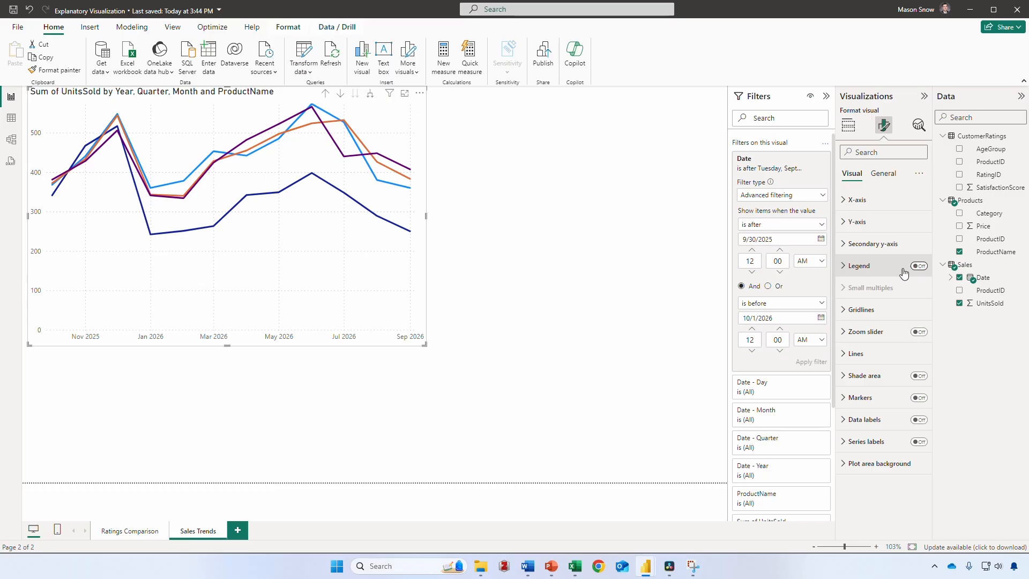
{"action": "left_click", "coordinate": [882, 309]}
{"action": "left_click", "coordinate": [914, 337]}
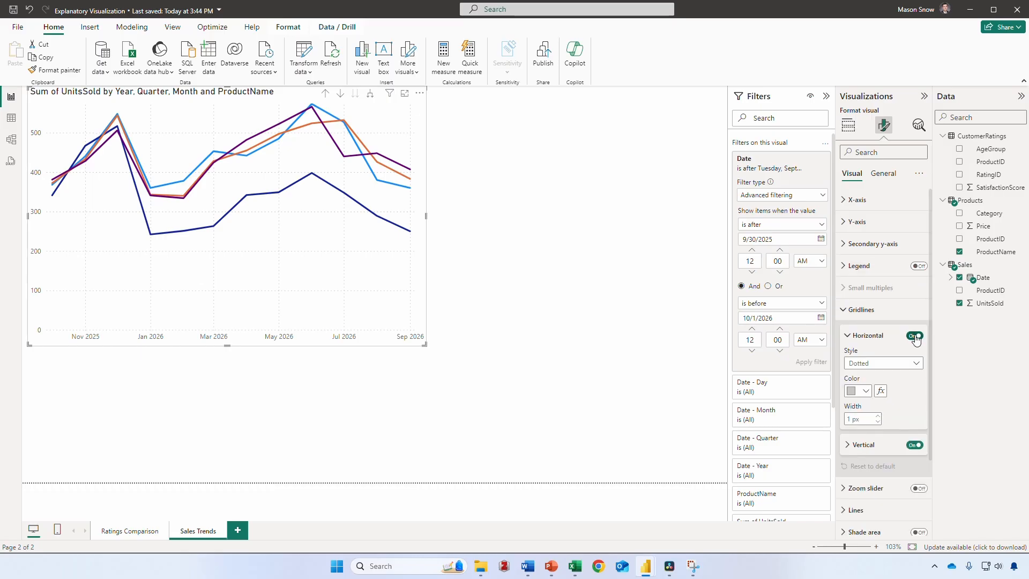
{"action": "left_click", "coordinate": [917, 445]}
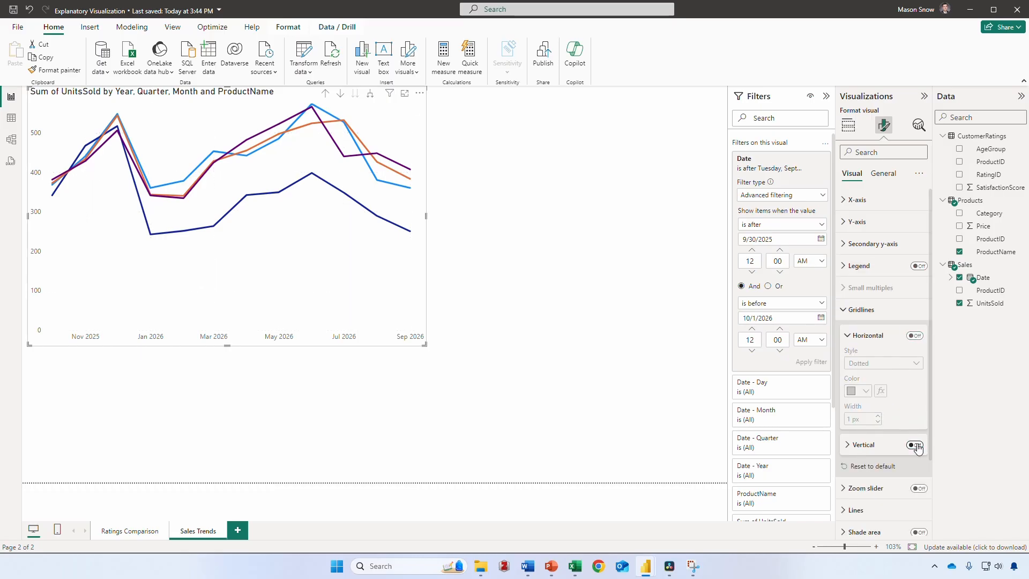
{"action": "left_click", "coordinate": [862, 316]}
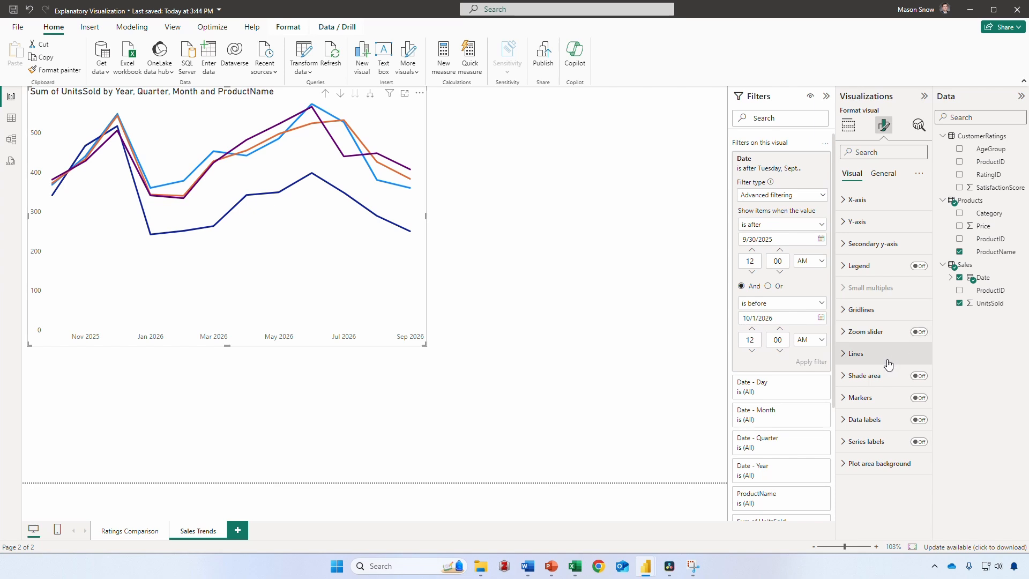
Set the Fitness Tracker line's color to the light red #de6a73 (Theme color 8, 20% lighter).
{"action": "left_click", "coordinate": [861, 355]}
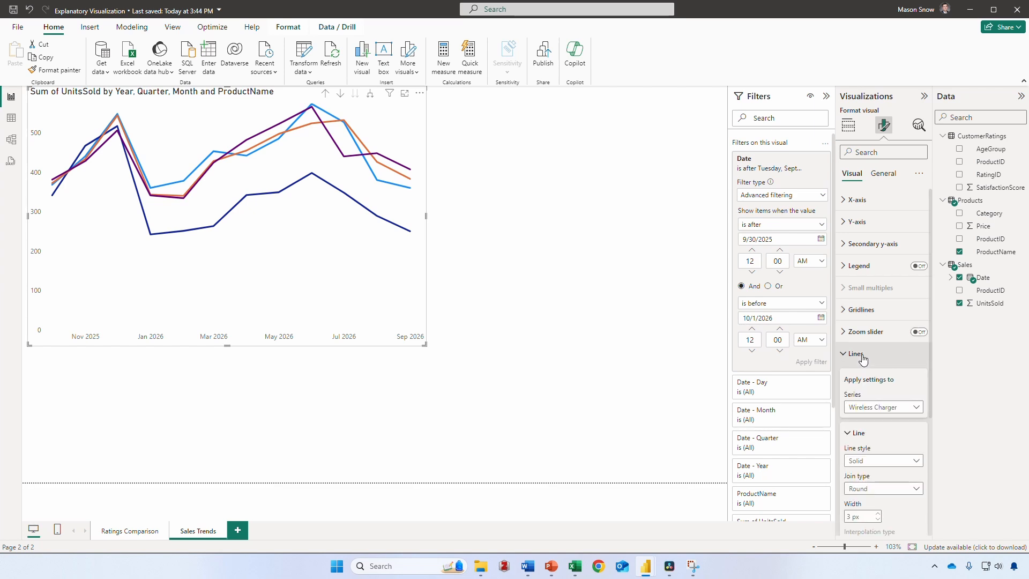
{"action": "scroll", "coordinate": [863, 359], "scroll_direction": "down", "scroll_amount": 3}
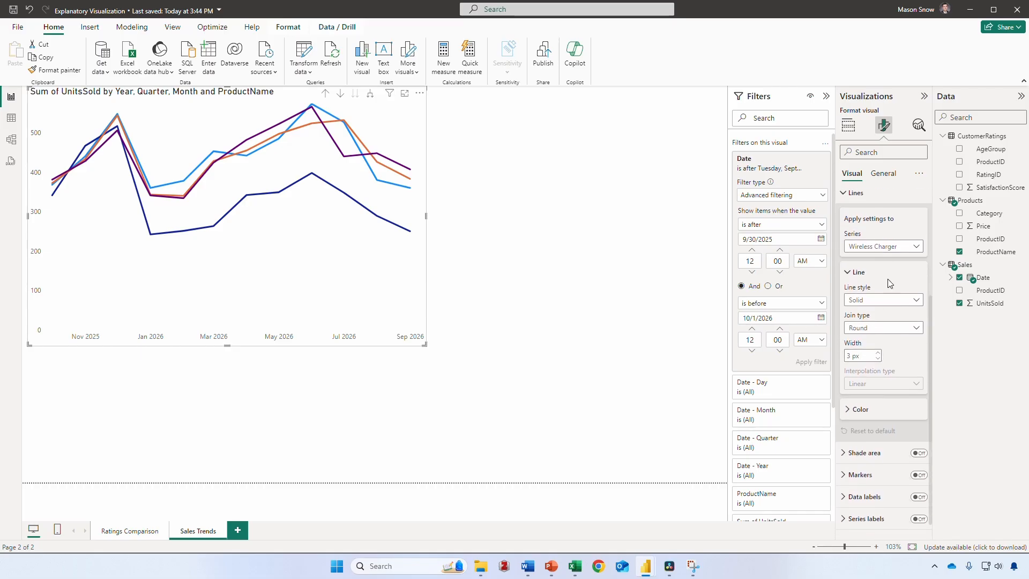
{"action": "left_click", "coordinate": [908, 246]}
{"action": "left_click", "coordinate": [894, 285]}
{"action": "left_click", "coordinate": [882, 412]}
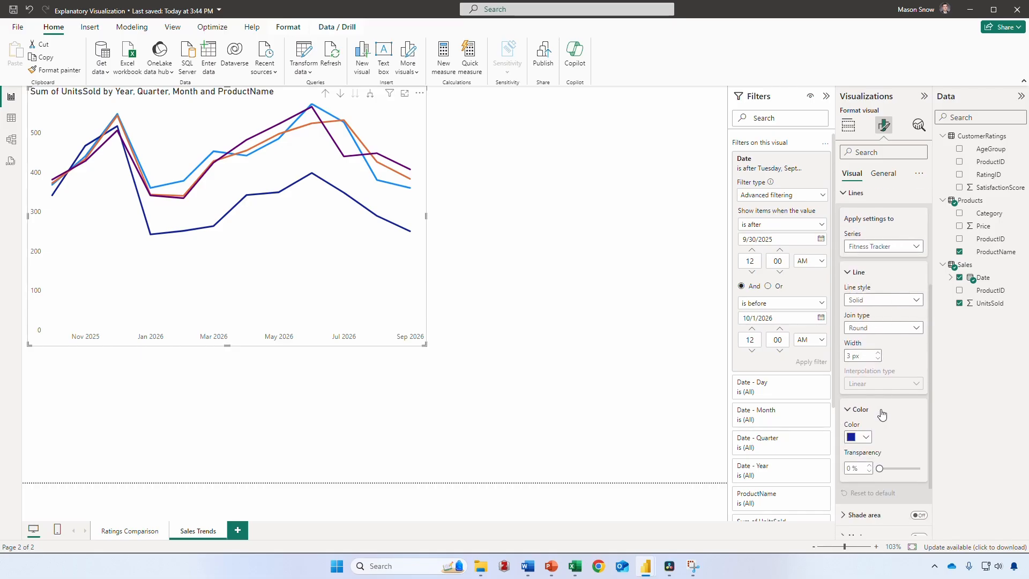
{"action": "left_click", "coordinate": [863, 438]}
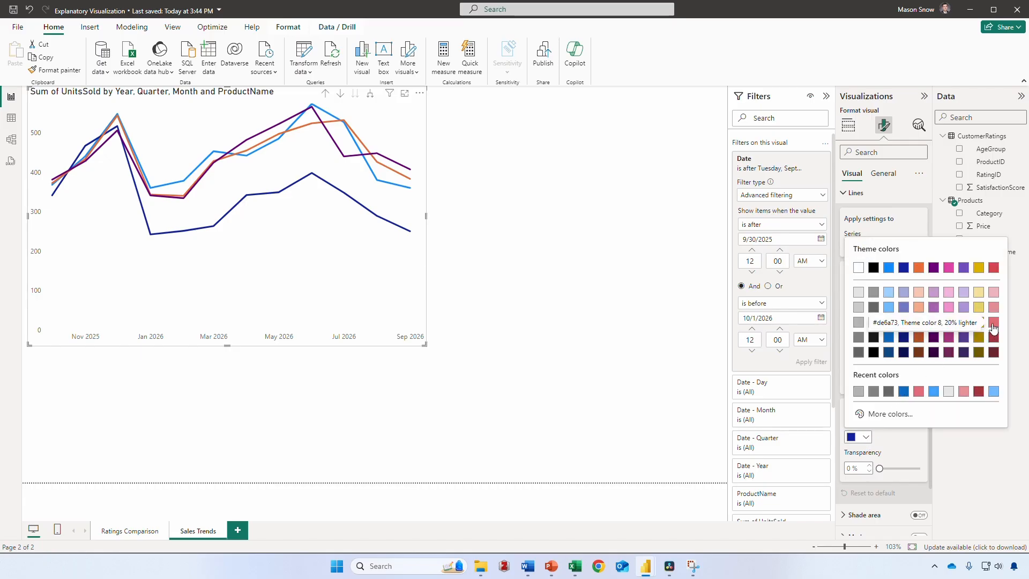
{"action": "left_click", "coordinate": [994, 322]}
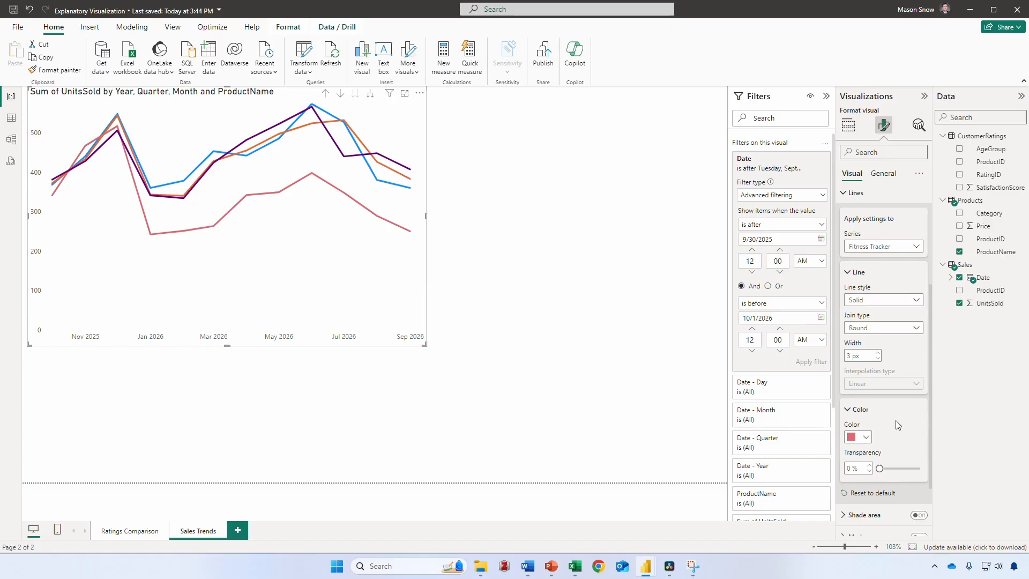
Recolor the Earbuds line dark gray and the Portable Speaker line medium gray.
{"action": "left_click", "coordinate": [901, 248]}
{"action": "left_click", "coordinate": [886, 274]}
{"action": "left_click", "coordinate": [864, 437]}
{"action": "left_click", "coordinate": [862, 357]}
{"action": "left_click", "coordinate": [893, 247]}
{"action": "left_click", "coordinate": [882, 296]}
{"action": "left_click", "coordinate": [863, 438]}
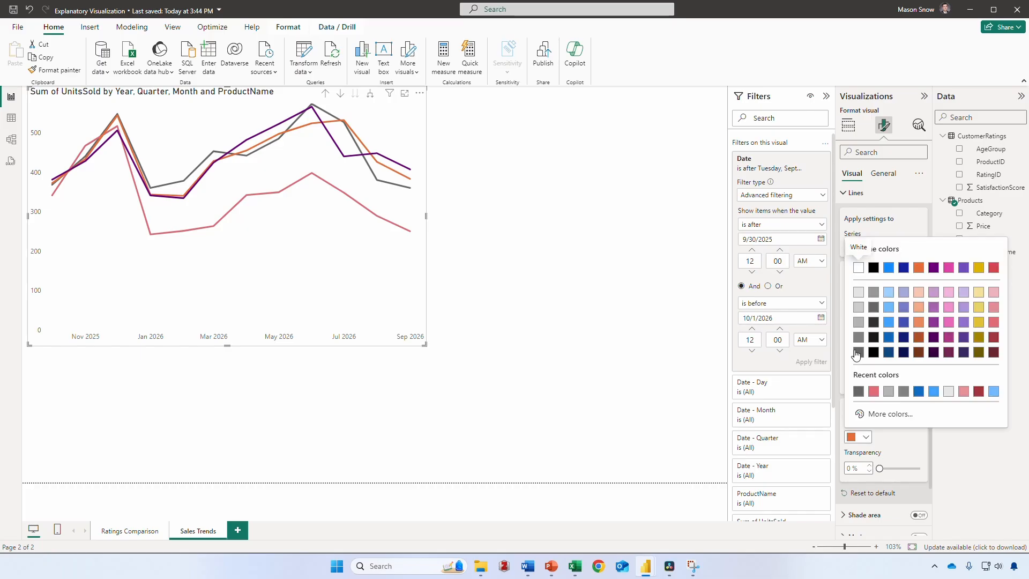
{"action": "left_click", "coordinate": [856, 333]}
Recolor the Wireless Charger line light gray.
{"action": "left_click", "coordinate": [891, 247]}
{"action": "left_click", "coordinate": [886, 309]}
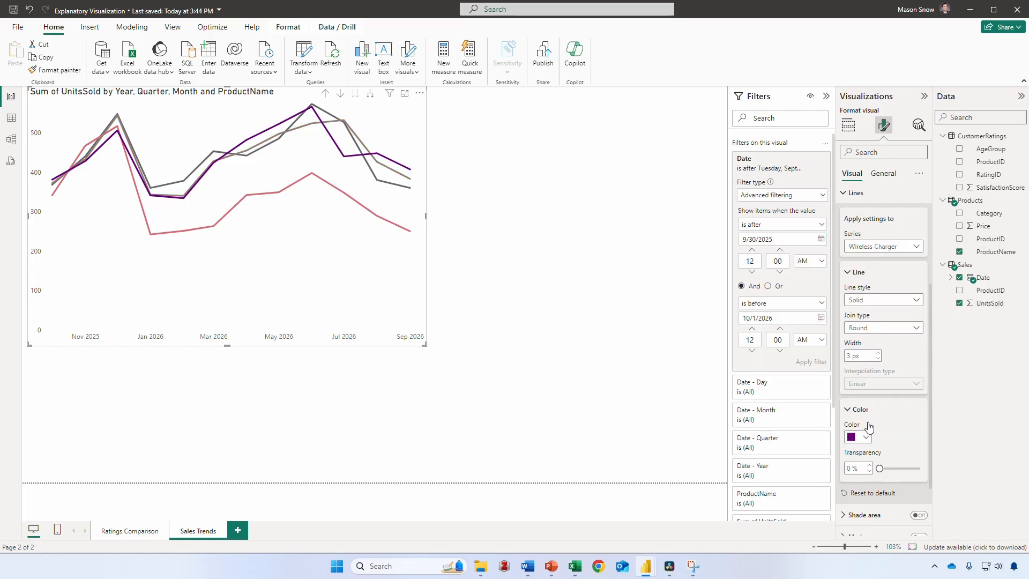
{"action": "left_click", "coordinate": [863, 437]}
{"action": "left_click", "coordinate": [859, 322]}
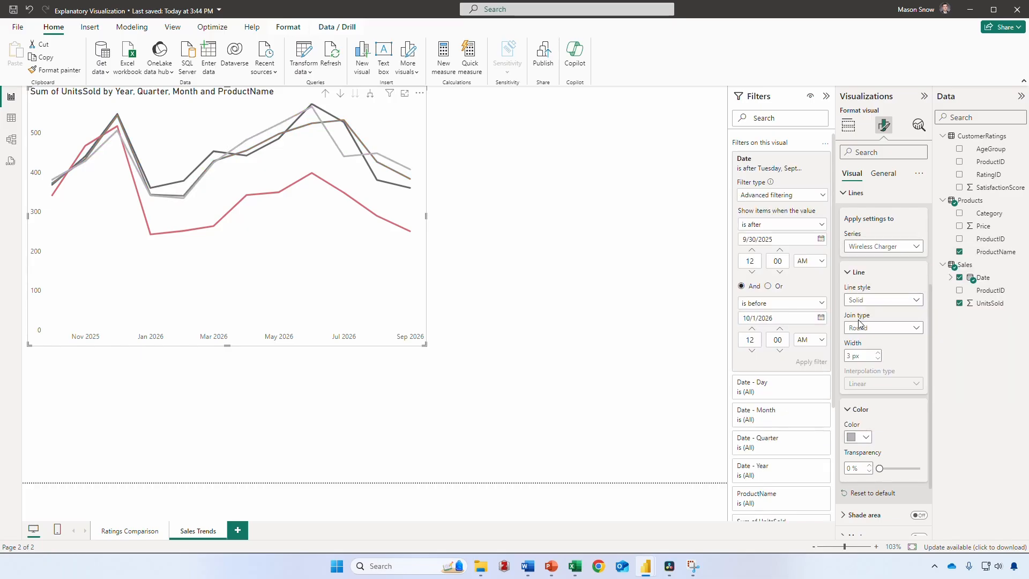
{"action": "left_click", "coordinate": [866, 198]}
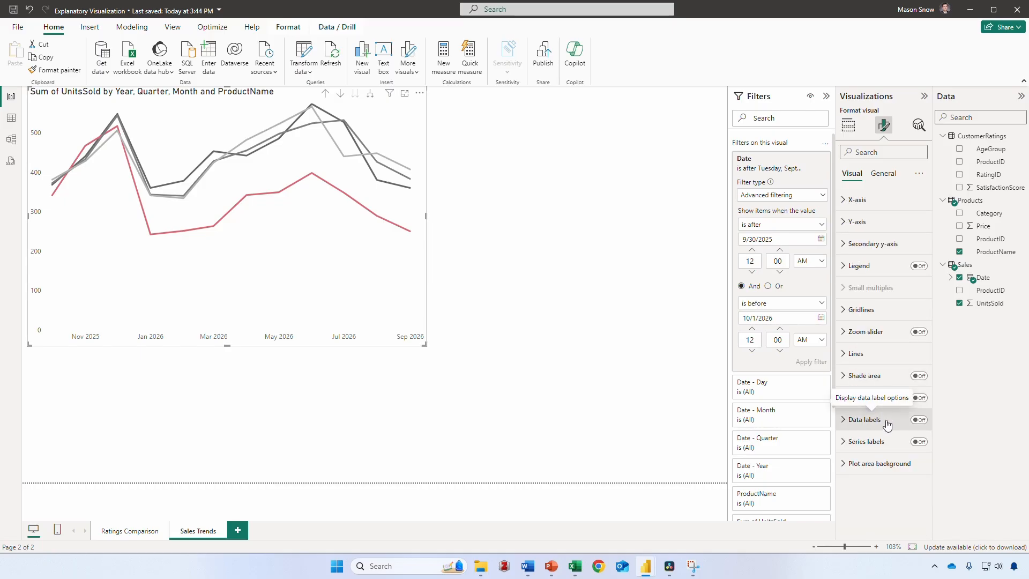
Turn on series labels for the lines and set the chart title to "Units Sold".
{"action": "left_click", "coordinate": [918, 442]}
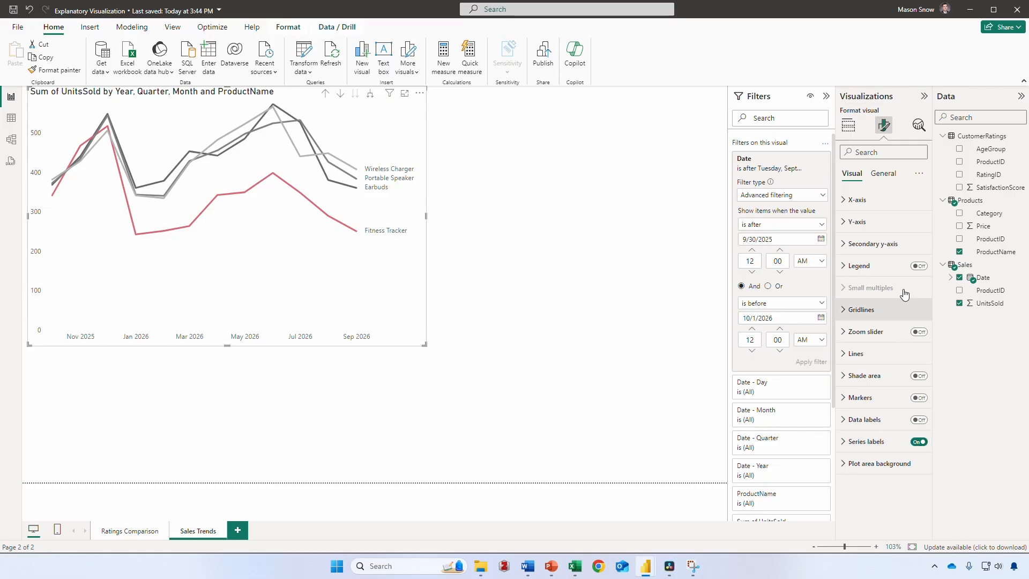
{"action": "left_click", "coordinate": [884, 173]}
{"action": "left_click", "coordinate": [849, 221]}
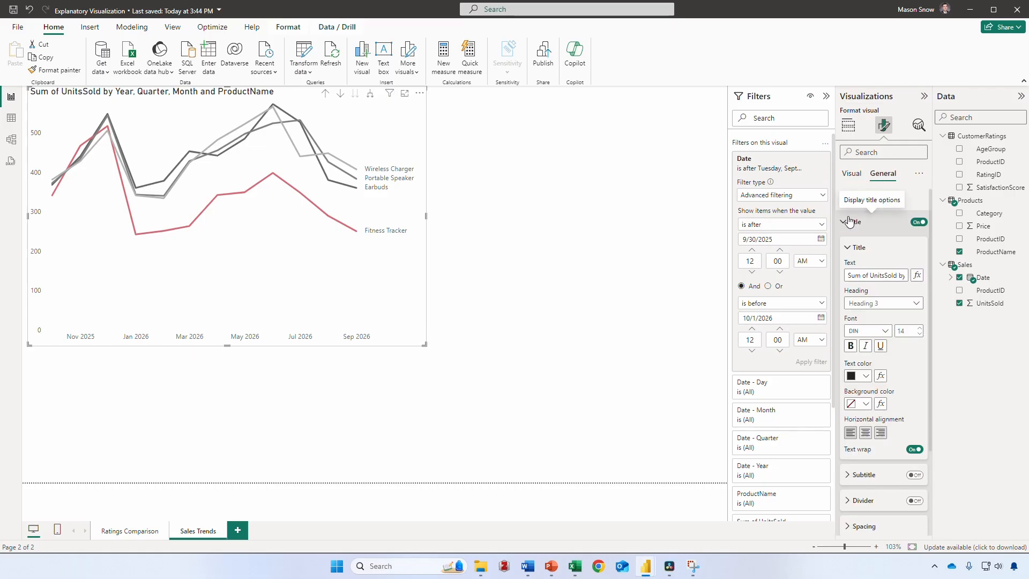
{"action": "left_click", "coordinate": [883, 275]}
{"action": "type", "text": "Units Sold"}
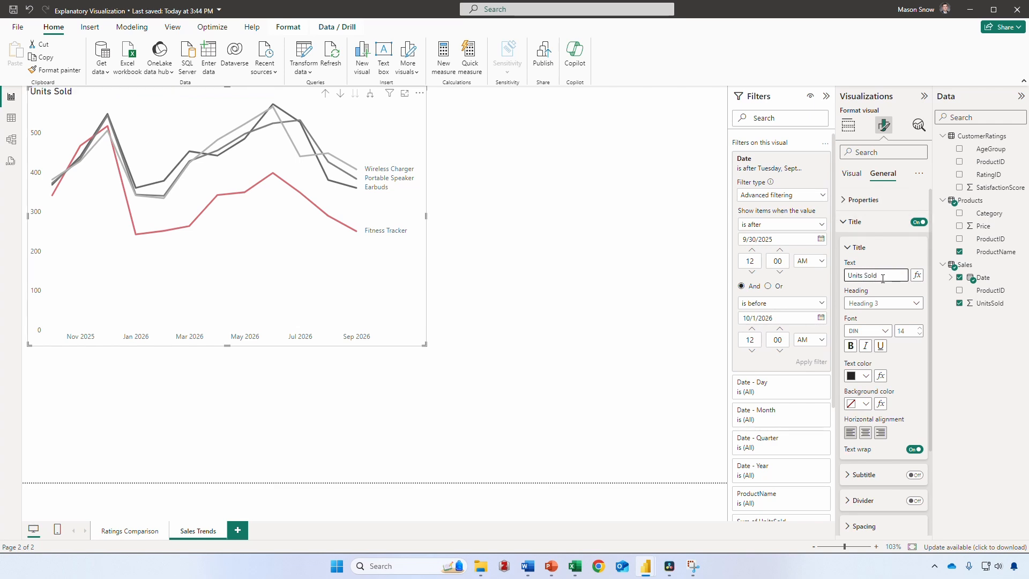
Turn on the subtitle and set its text to "Fitness Tracker Sales Sharply Decline After 2025 Holiday Season".
{"action": "scroll", "coordinate": [921, 383], "scroll_direction": "down", "scroll_amount": 2}
{"action": "left_click", "coordinate": [915, 364]}
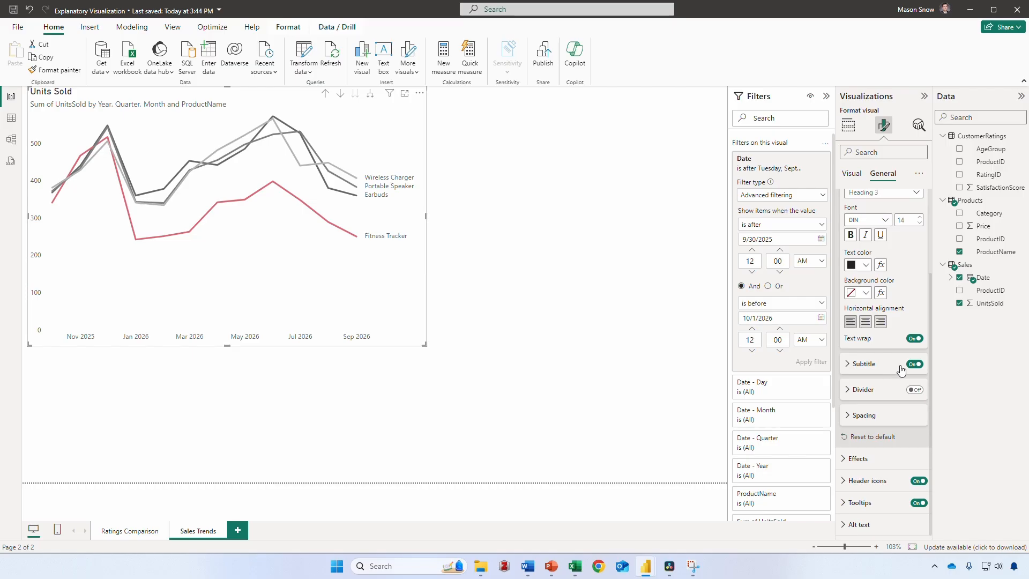
{"action": "left_click", "coordinate": [875, 369]}
{"action": "left_click", "coordinate": [888, 394]}
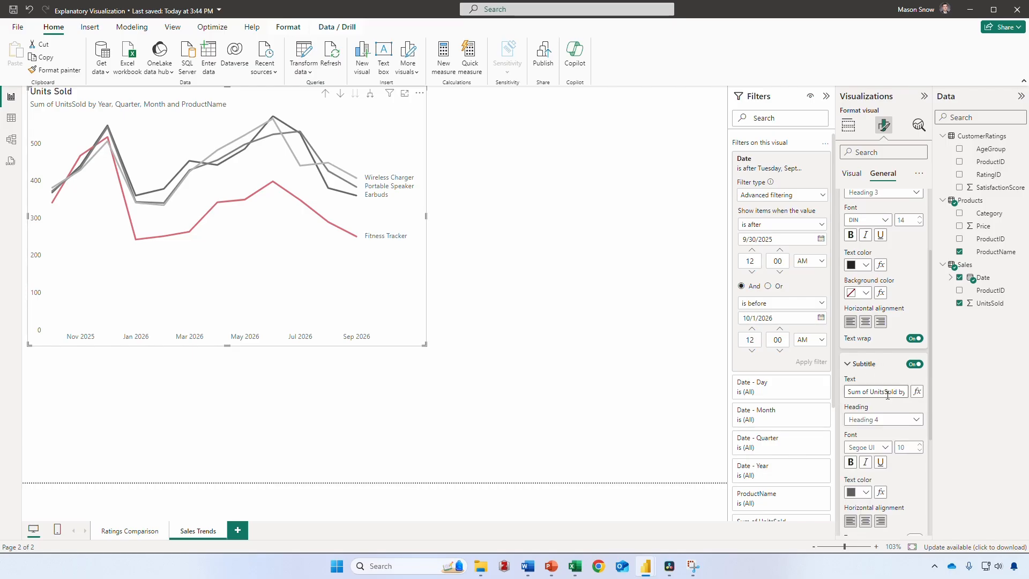
{"action": "key", "text": "ctrl+a"}
{"action": "type", "text": "Fitness Tracker: Sales"}
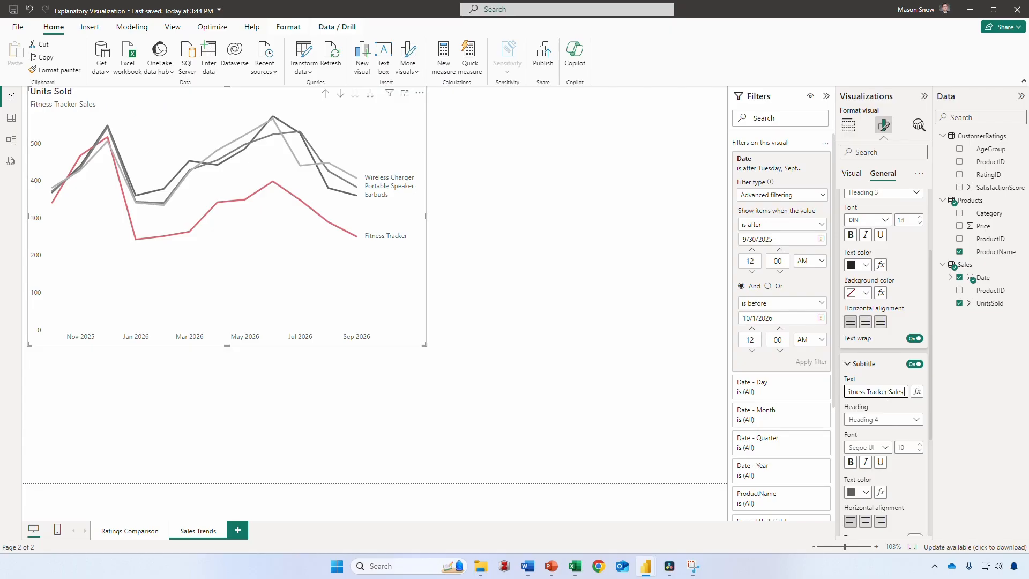
{"action": "type", "text": " Sharply Decline After 2025 Holiday Season"}
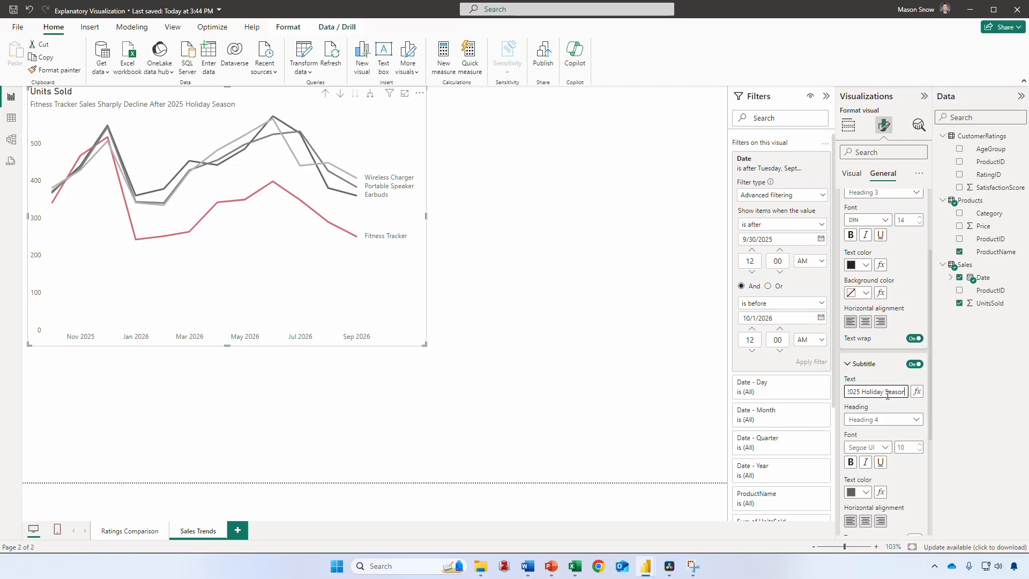
{"action": "left_click", "coordinate": [510, 318]}
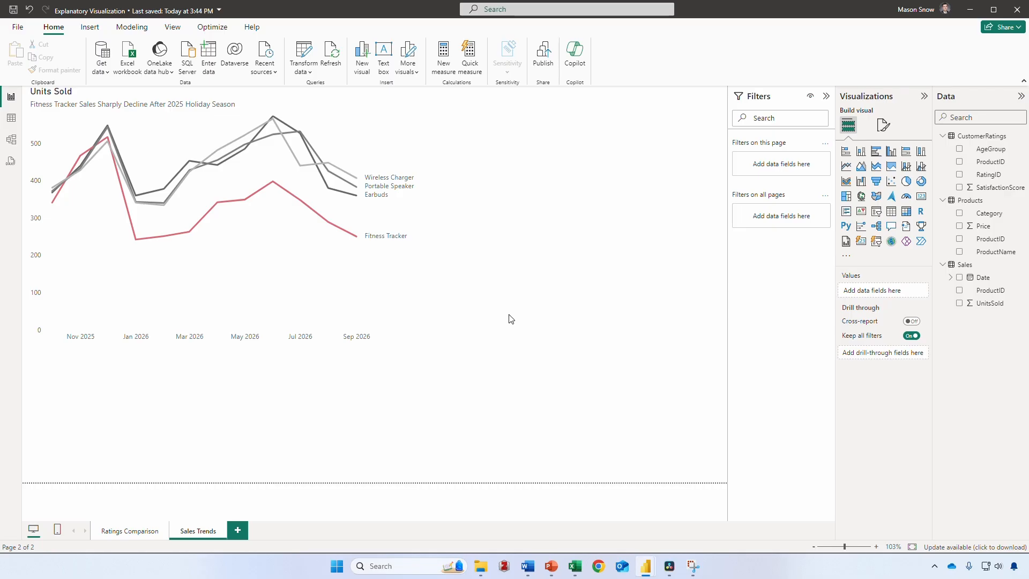